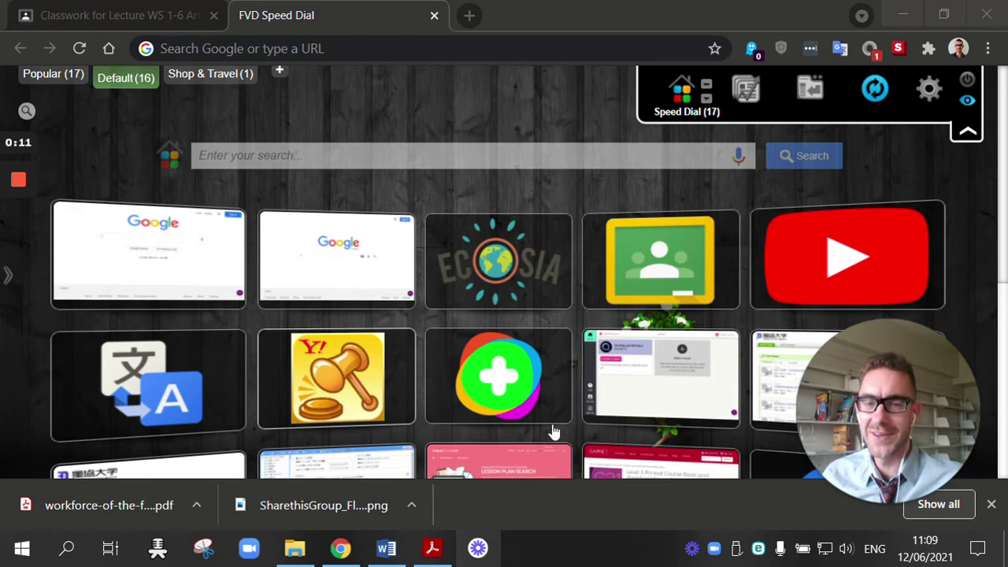
Switch to the mini research lectures PDF in Acrobat Reader and review the page 1 question sheet from the artwork topic to why it is liked
click(397, 548)
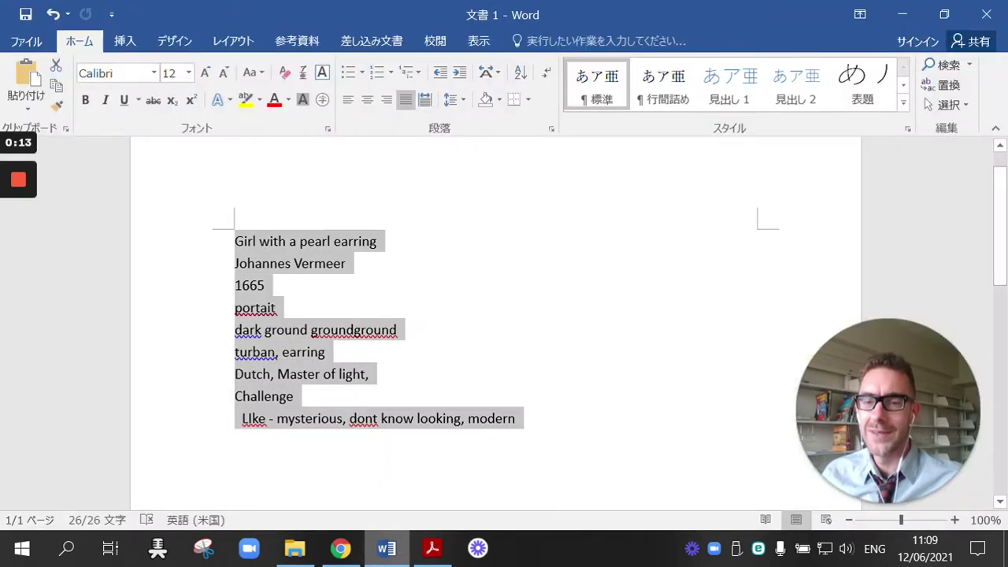
click(431, 549)
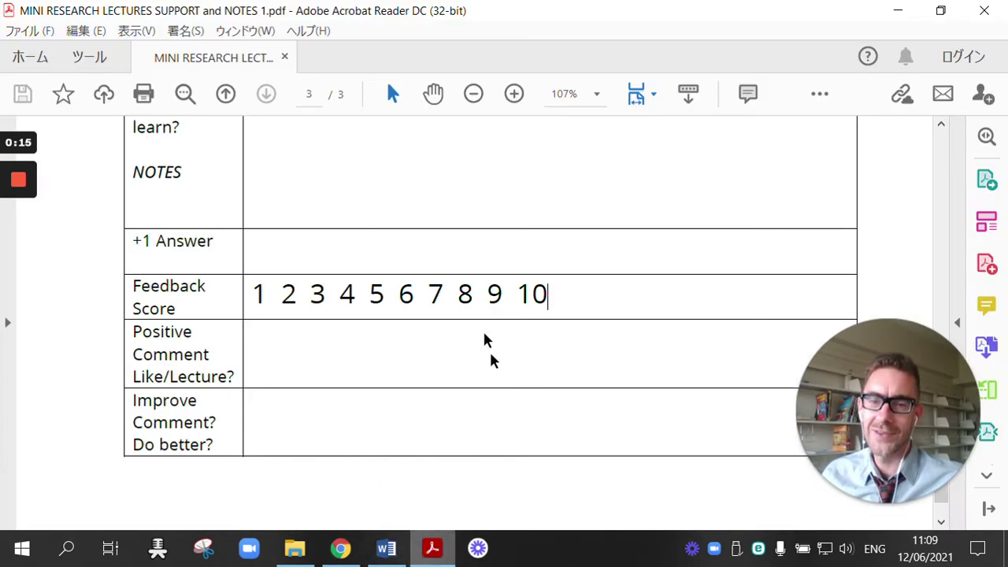
scroll(484, 340, up, 20)
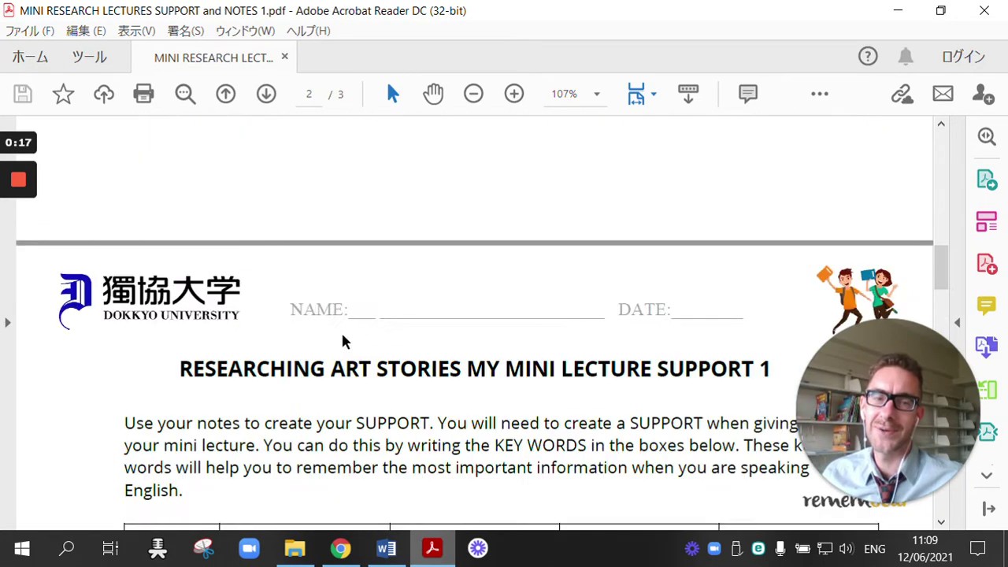
scroll(343, 340, up, 15)
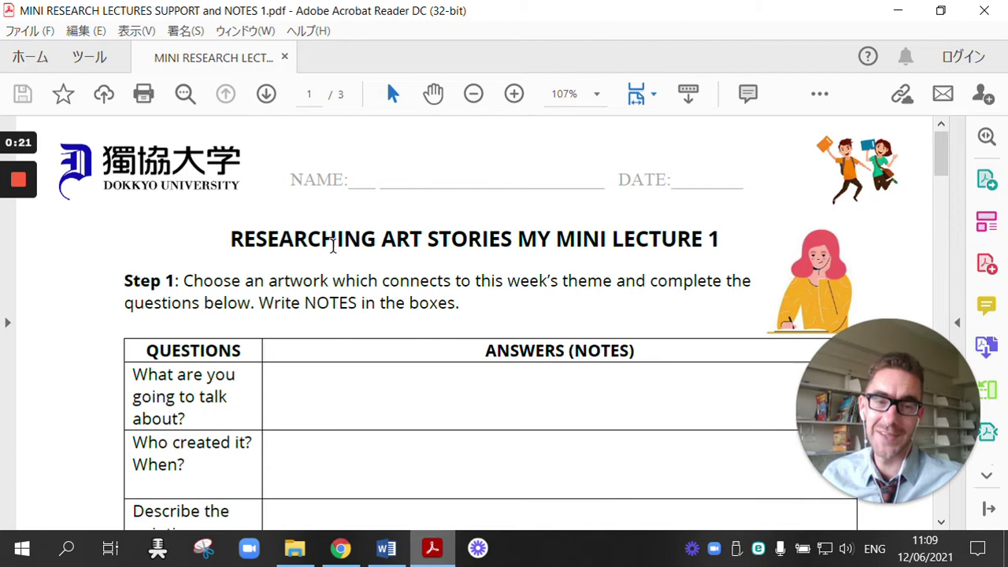
scroll(418, 275, down, 5)
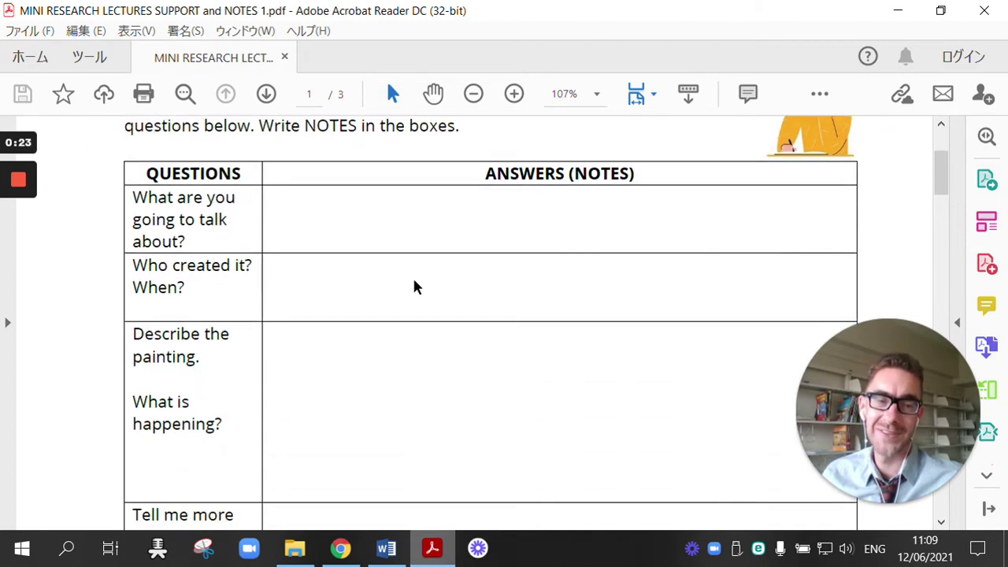
scroll(417, 287, up, 1)
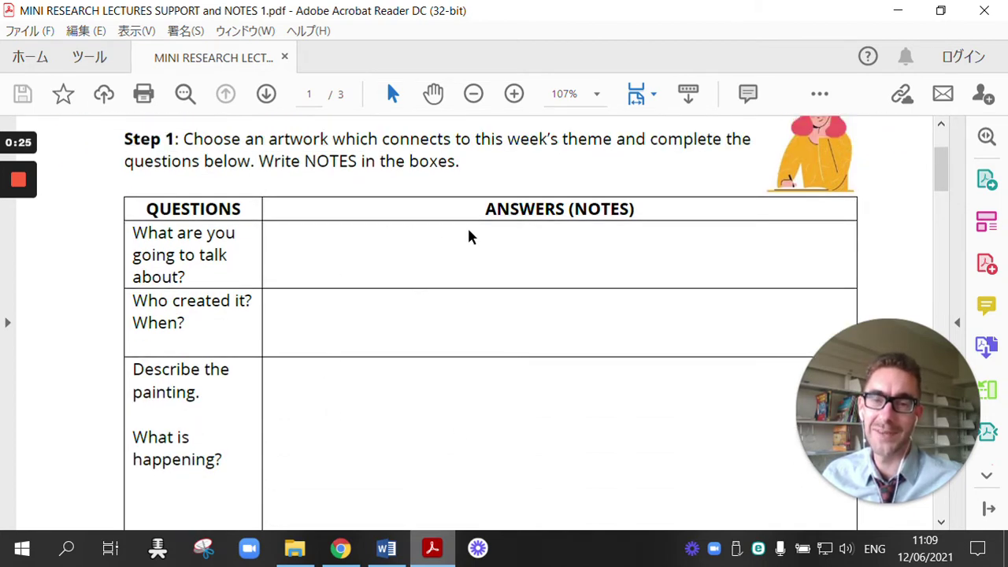
scroll(445, 294, down, 3)
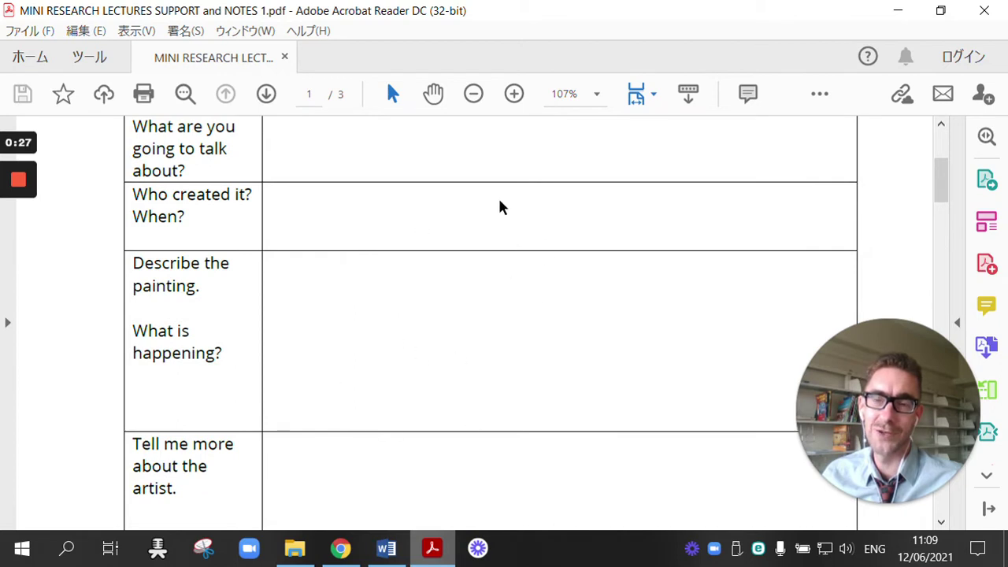
scroll(560, 318, down, 5)
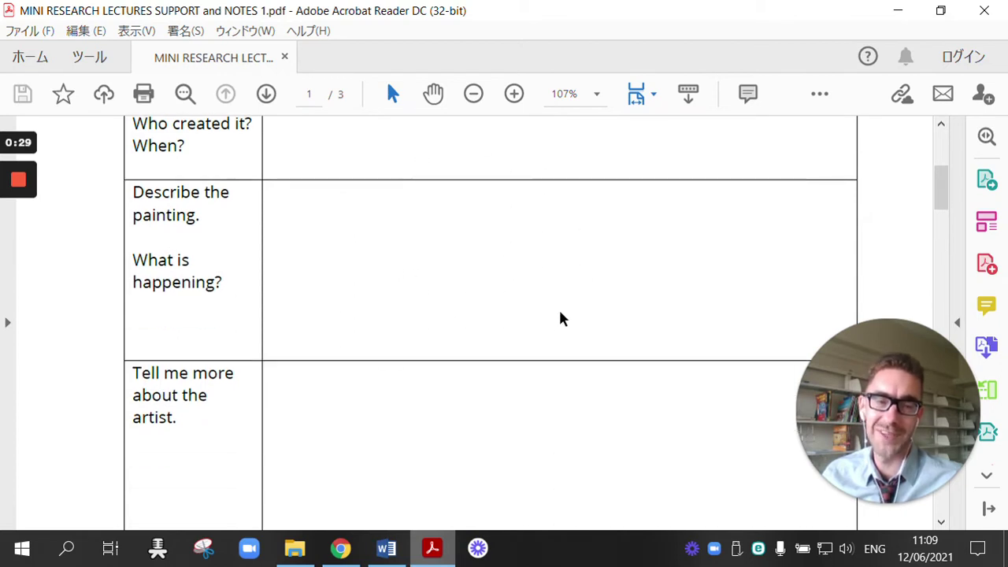
scroll(529, 336, down, 14)
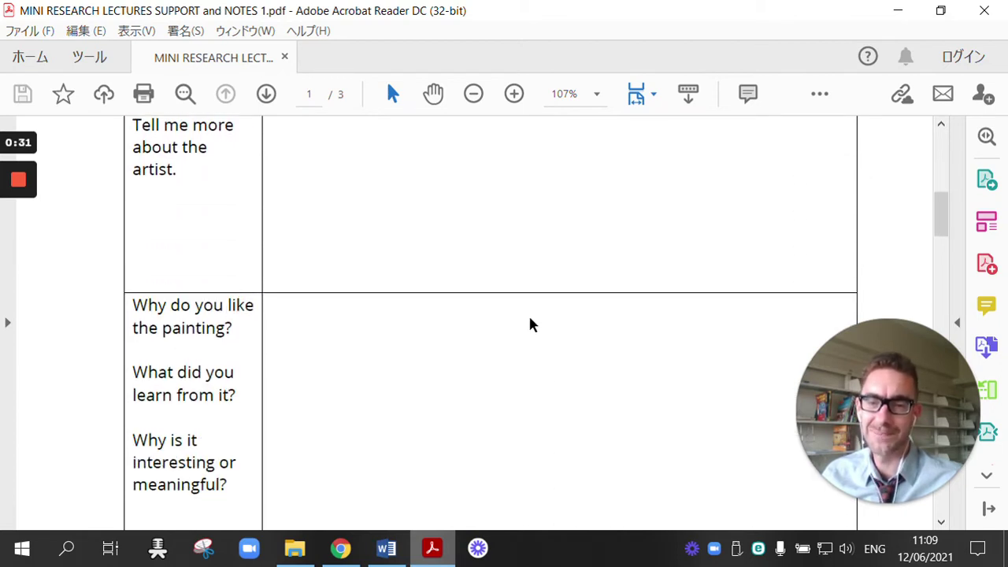
scroll(523, 319, down, 2)
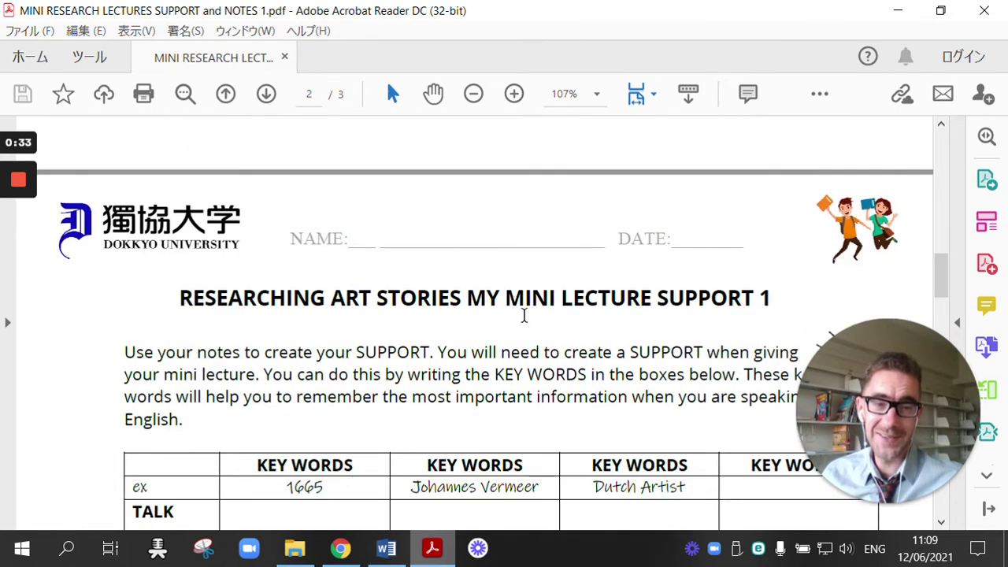
Examine the page 2 SUPPORT sheet, including its title, the KEY WORDS table with its example row, and the FLIP SUPPORT instructions
scroll(523, 315, down, 3)
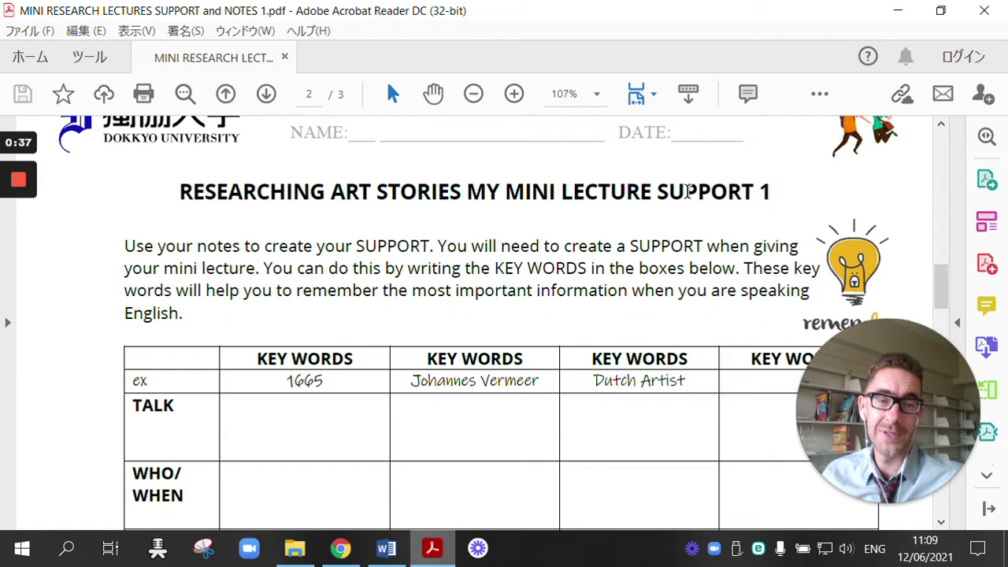
double_click(685, 192)
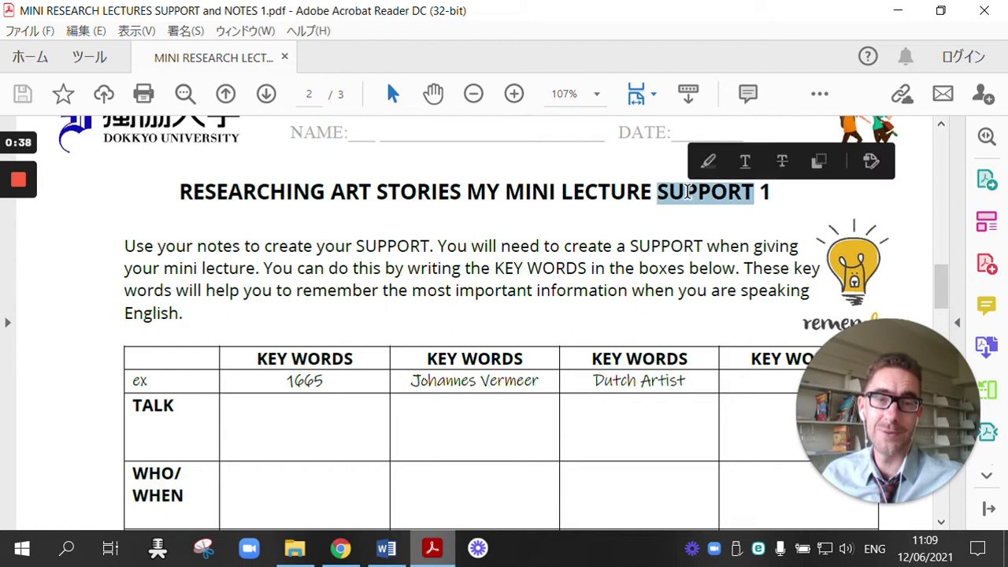
click(666, 227)
scroll(599, 246, down, 4)
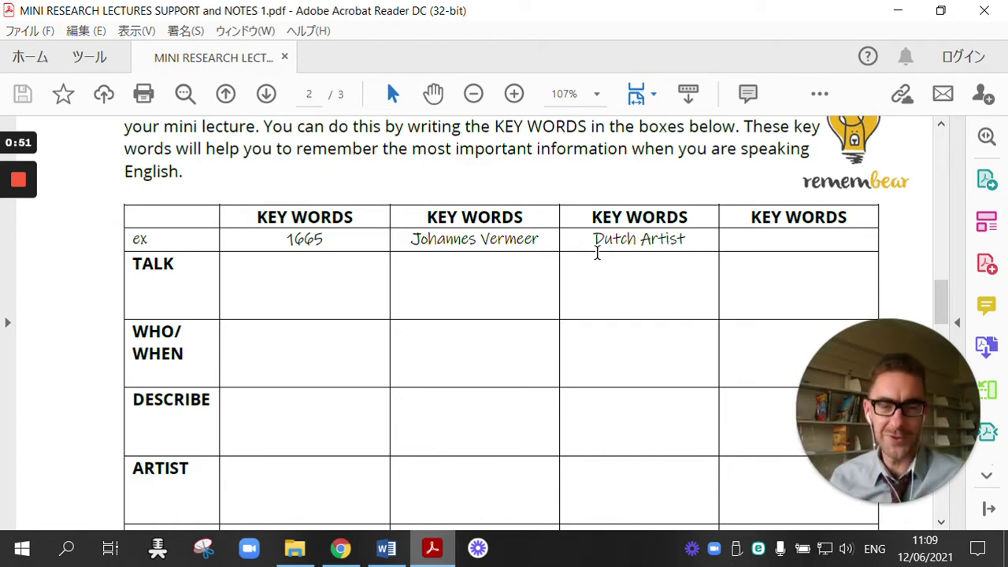
scroll(558, 268, up, 10)
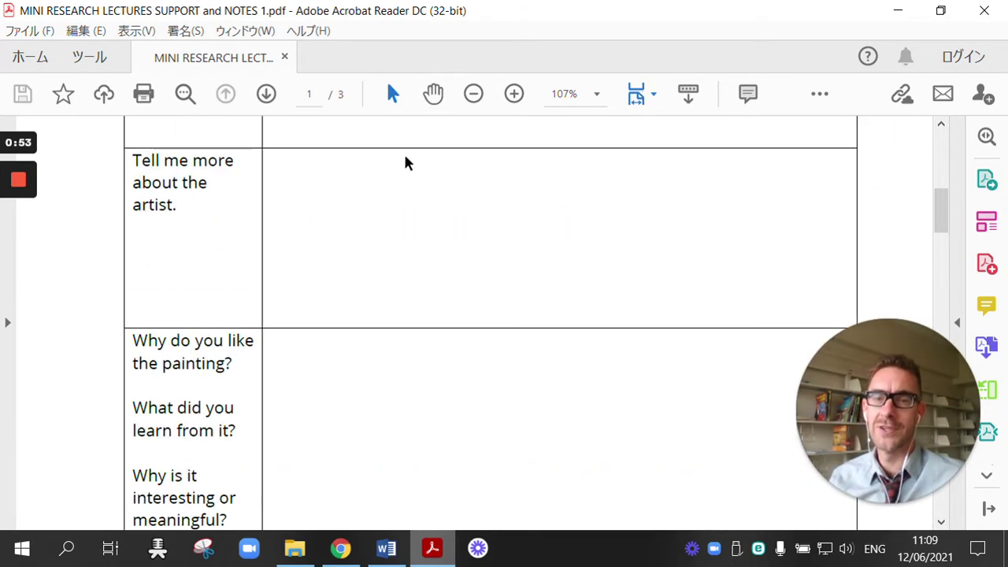
scroll(554, 252, down, 5)
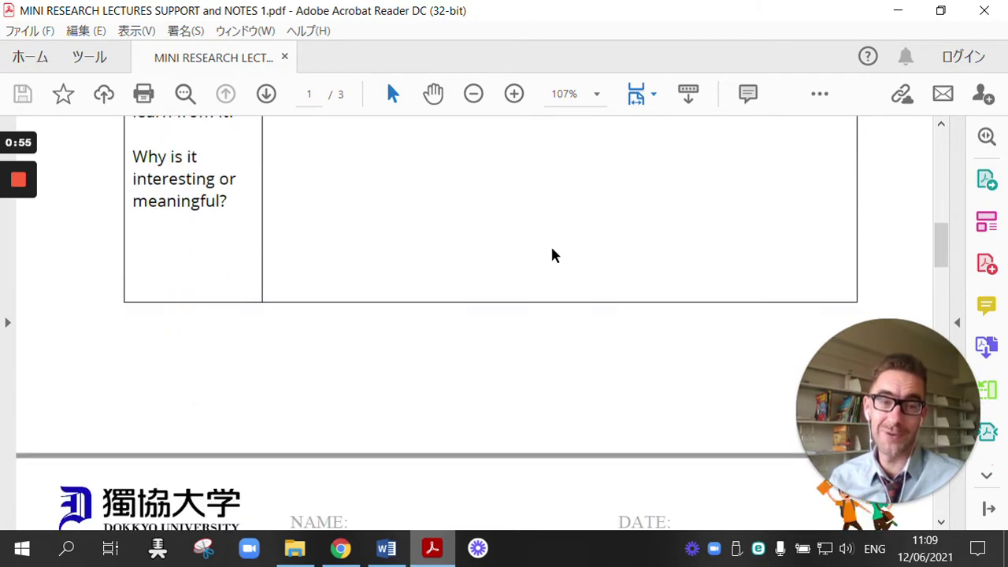
scroll(551, 260, down, 8)
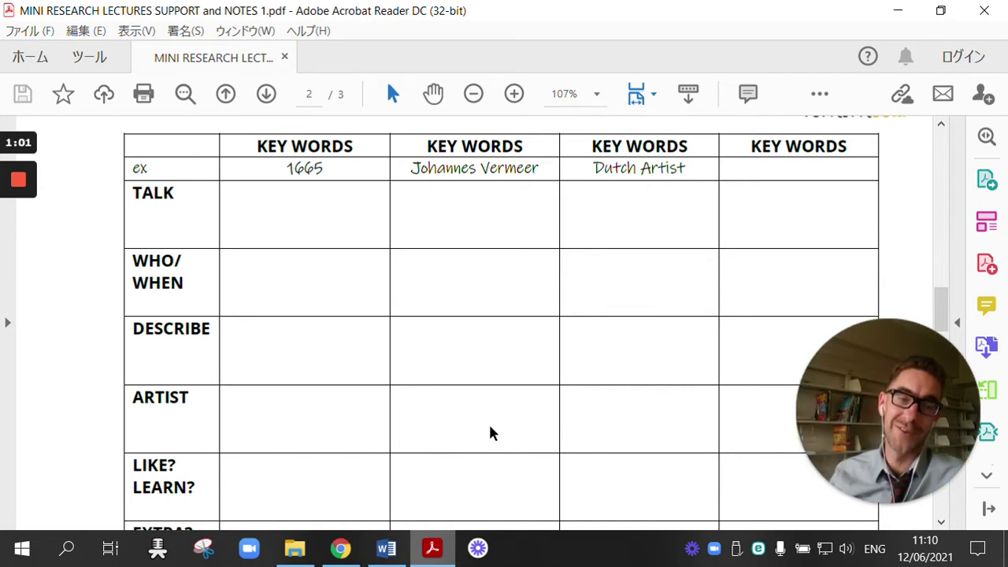
scroll(441, 383, down, 10)
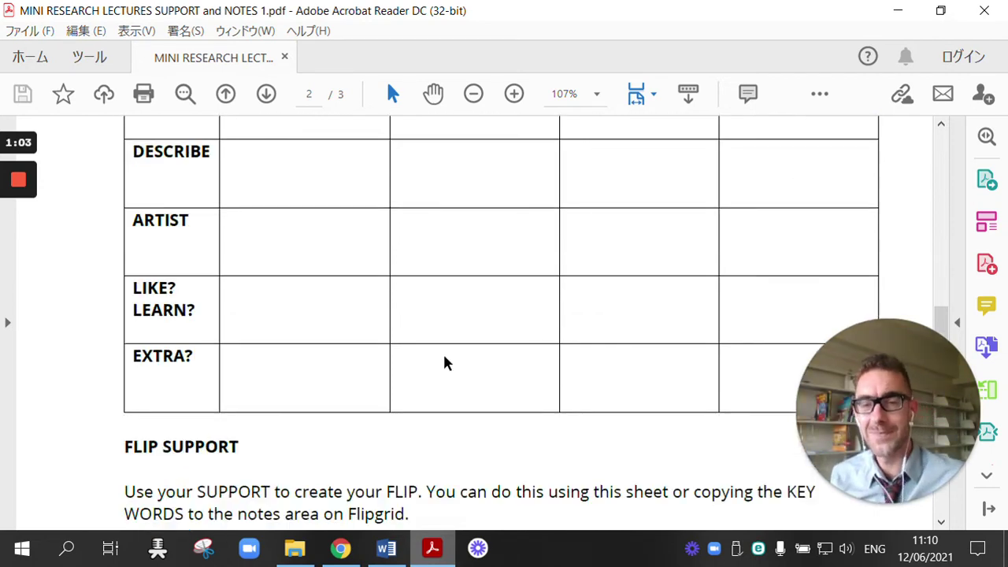
Review the page 3 sheet for taking notes on a partner's mini lecture, down to the painting description row
scroll(419, 348, down, 4)
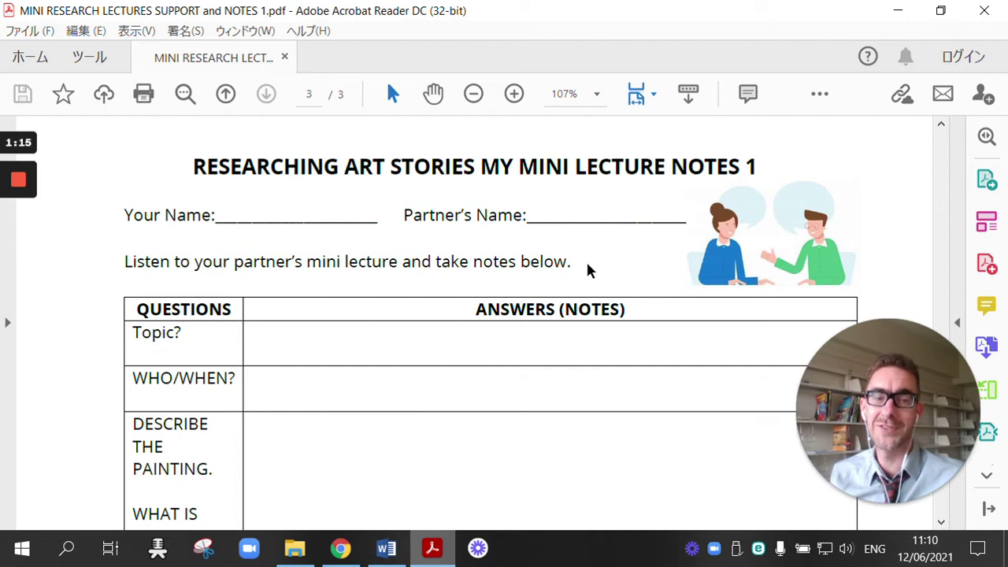
scroll(568, 268, down, 1)
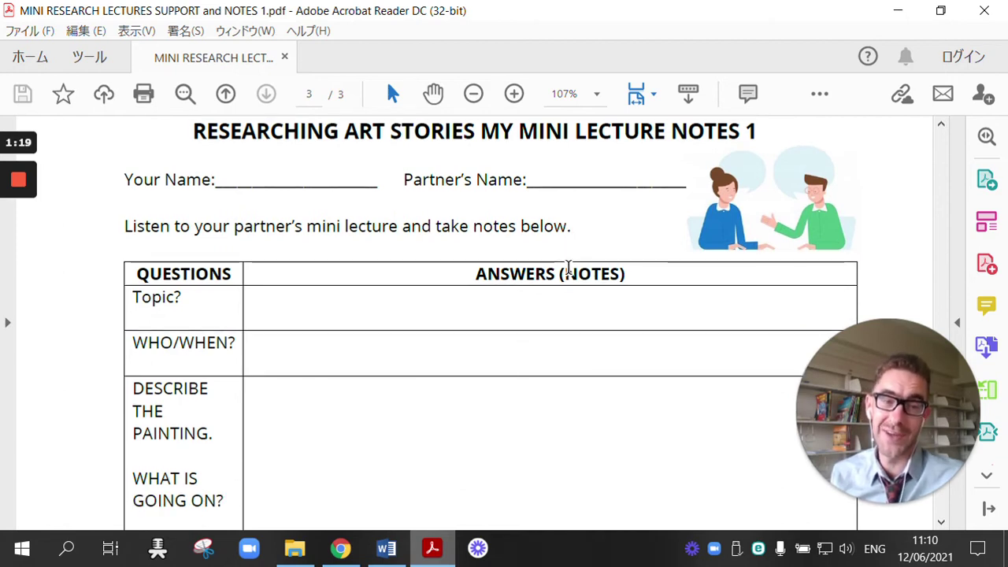
scroll(533, 354, down, 2)
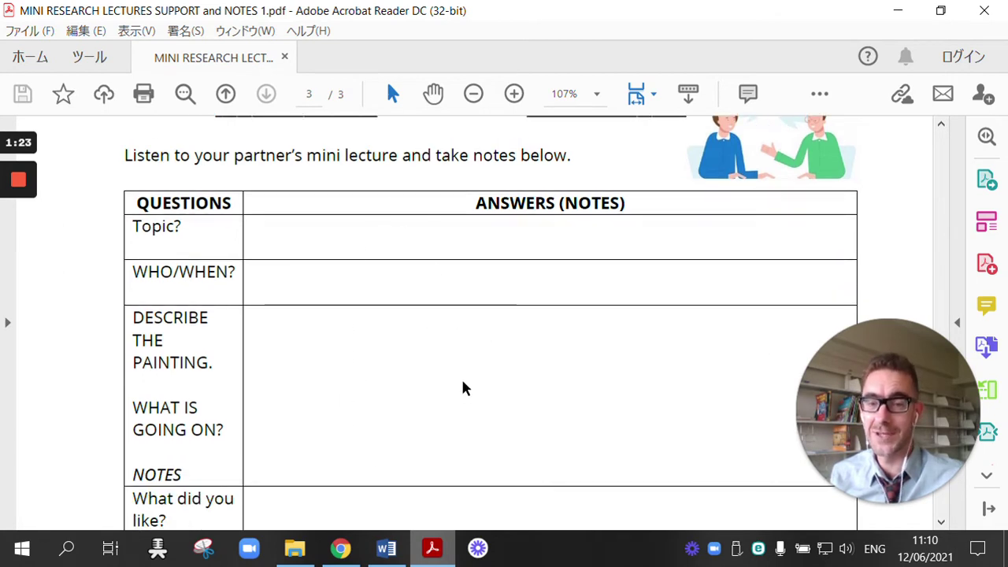
Switch to Chrome, open Flipgrid and join TEST GROUP using the group's join code and a Google account
click(342, 550)
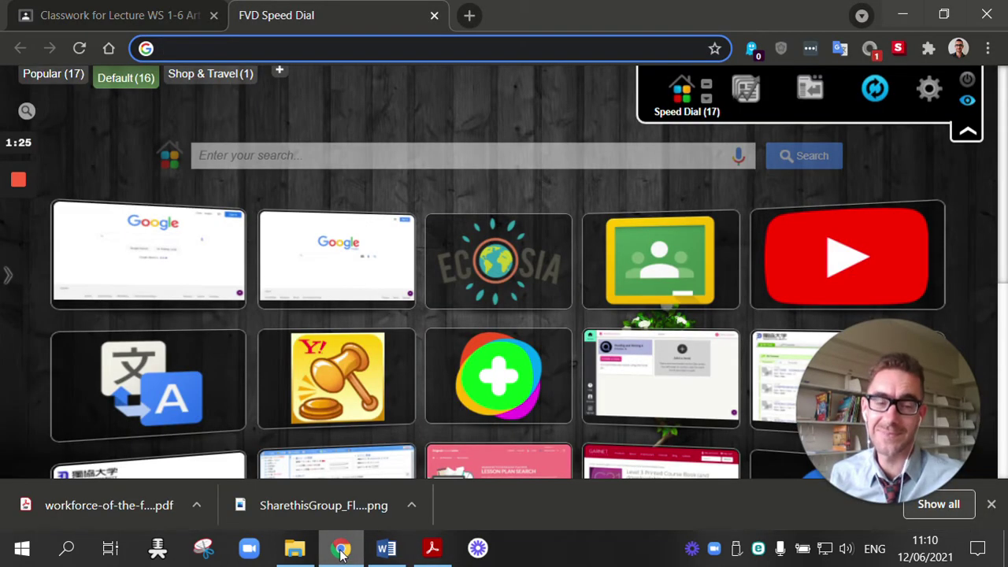
click(472, 411)
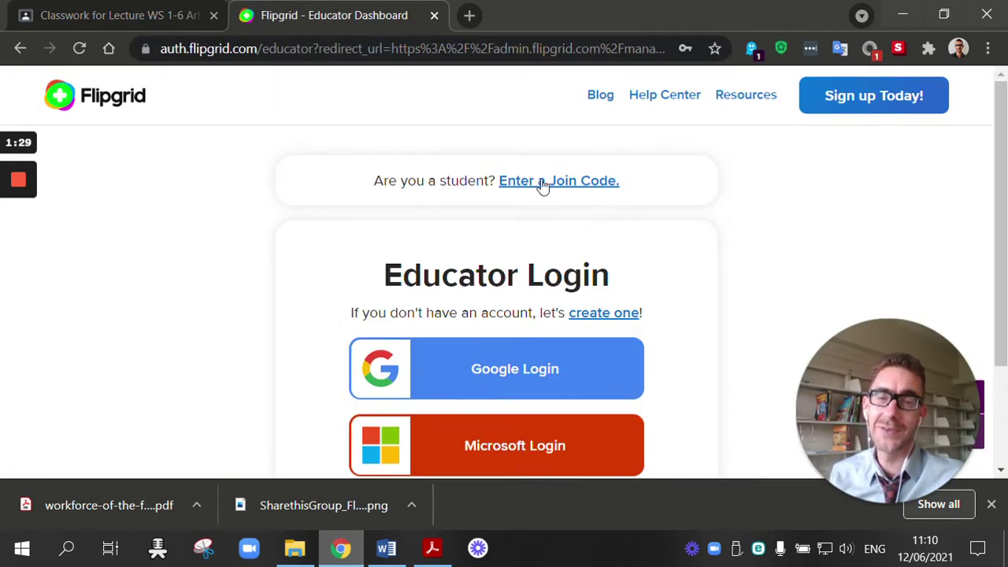
click(543, 184)
click(394, 229)
click(321, 279)
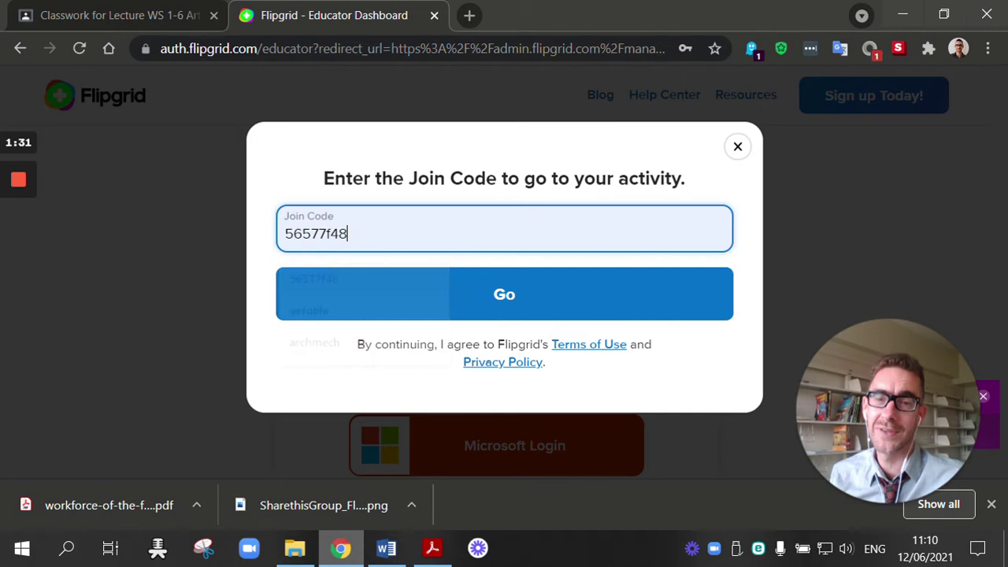
click(496, 295)
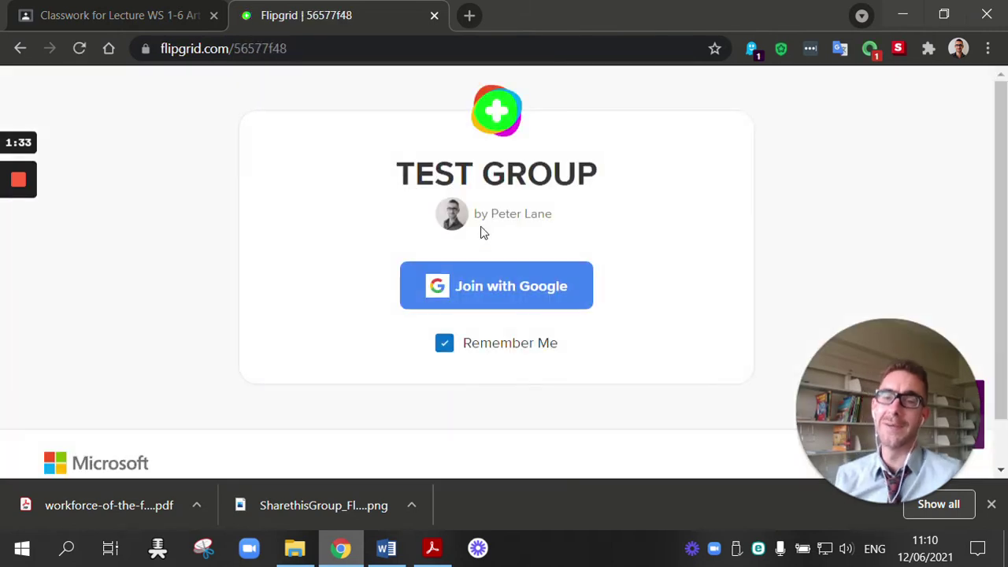
click(504, 285)
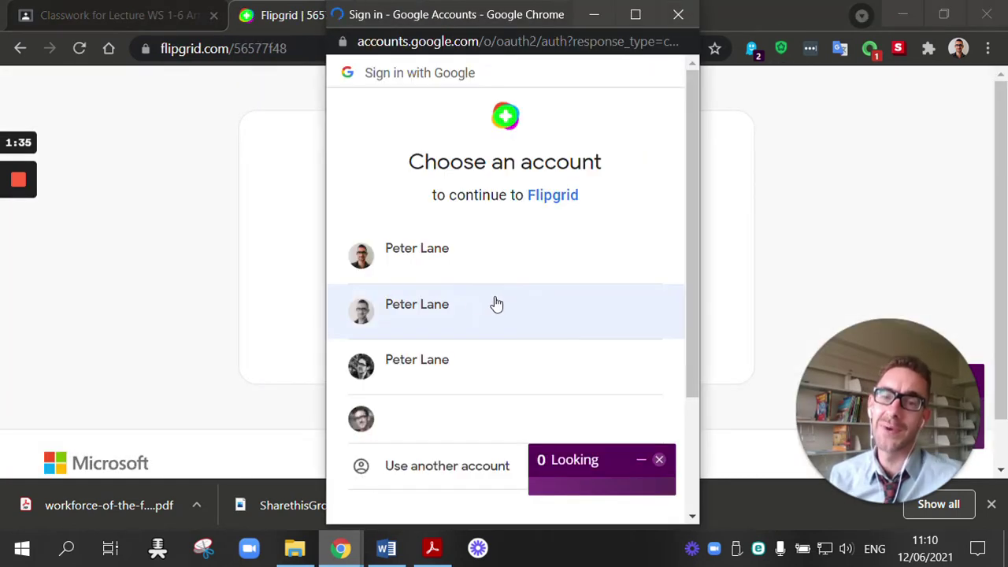
click(420, 268)
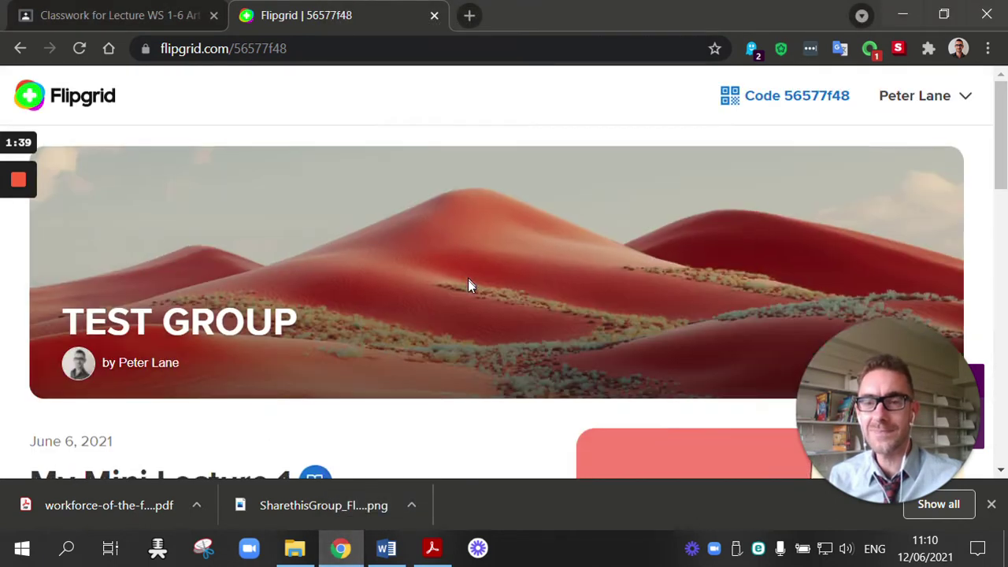
Start a video response to the My Mini Lecture 1 topic, swapping the webcam bubble for a profile picture and retrying the Flipgrid camera
scroll(467, 284, down, 5)
scroll(467, 291, up, 1)
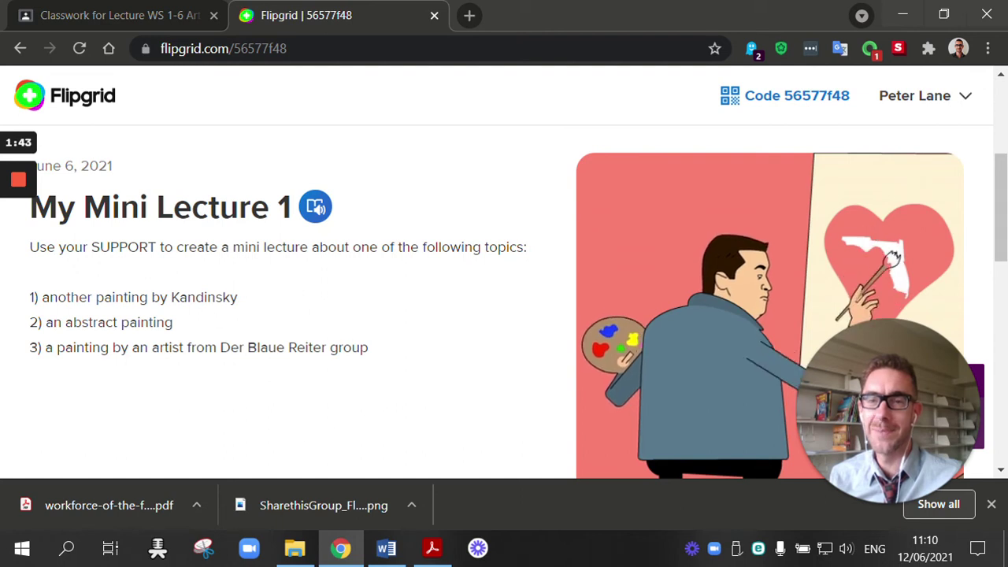
scroll(275, 293, down, 5)
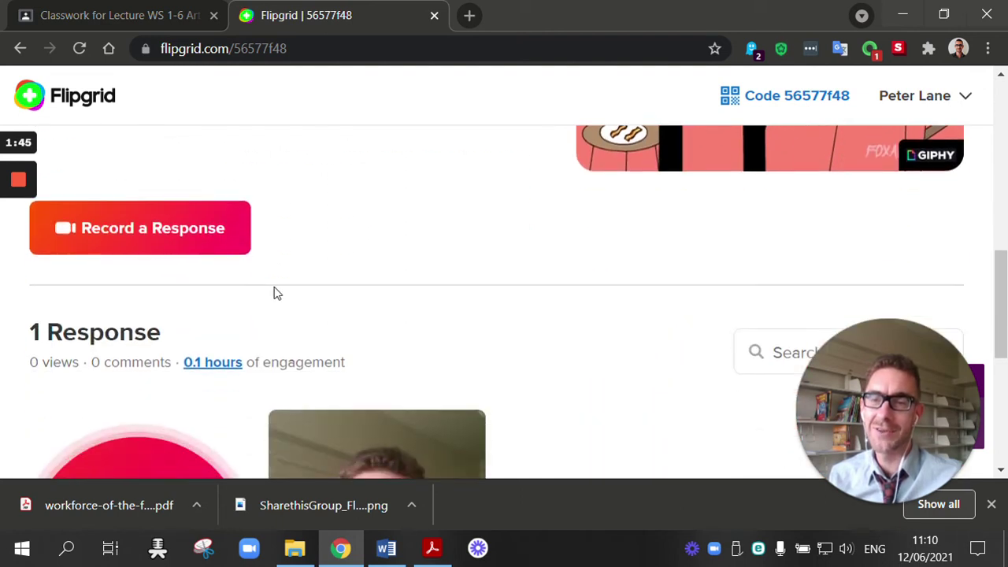
scroll(276, 291, up, 1)
scroll(276, 290, up, 1)
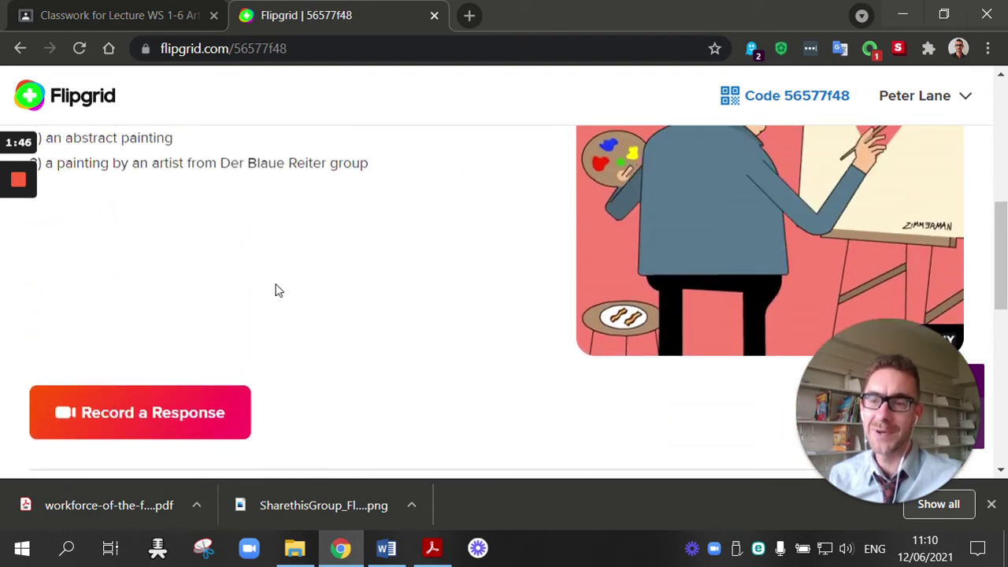
click(131, 416)
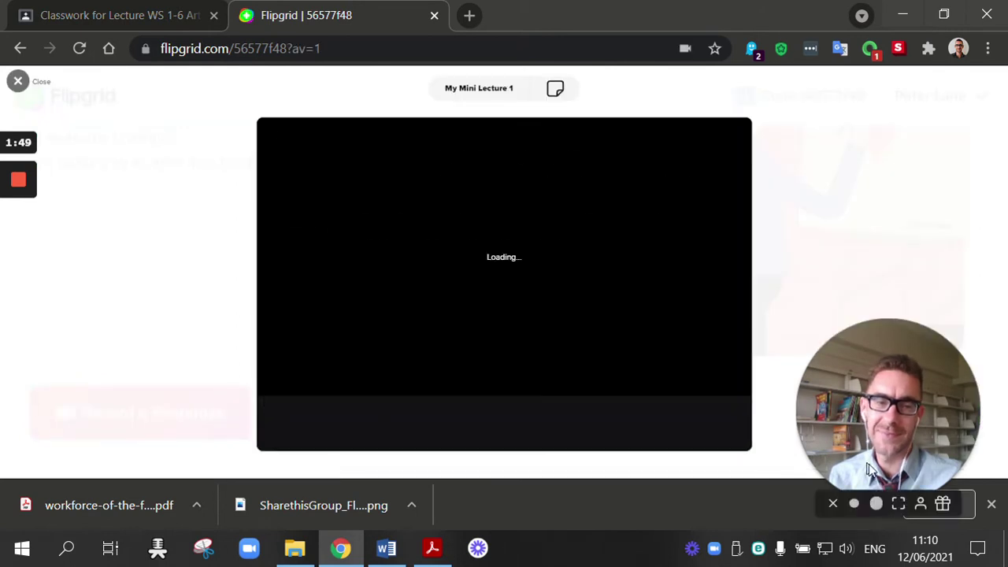
click(918, 505)
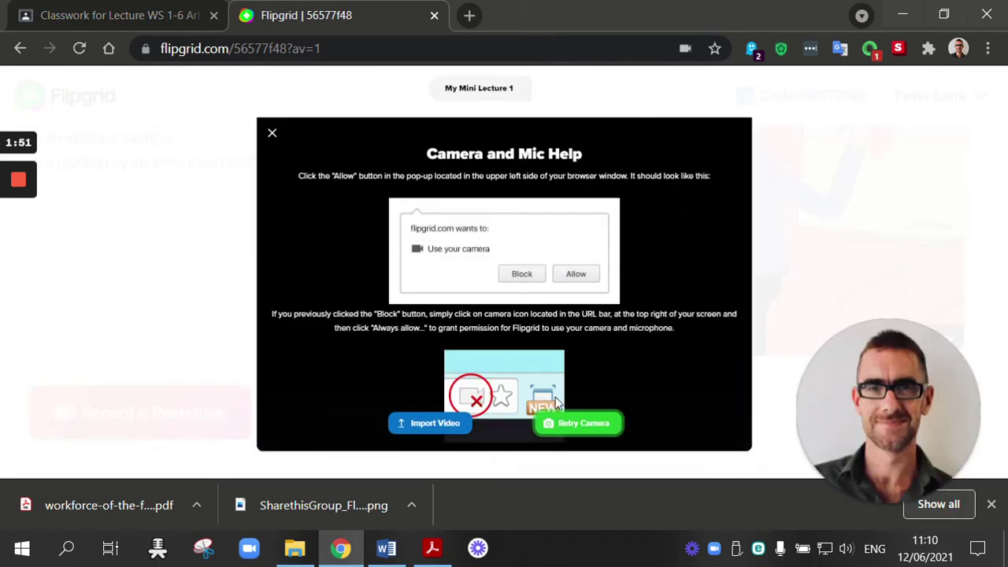
click(579, 426)
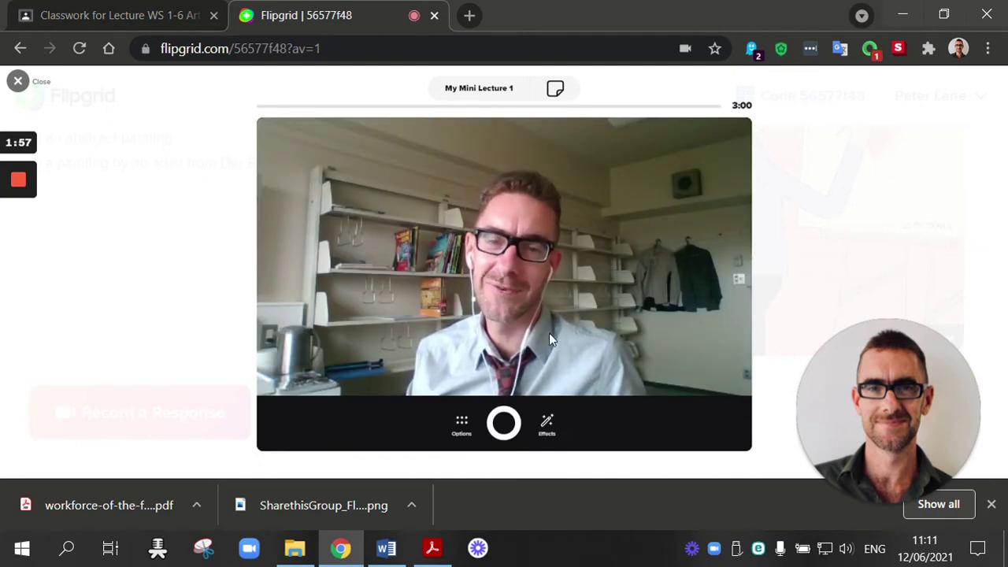
Look through the recording options and the available effects without applying any of them
click(462, 424)
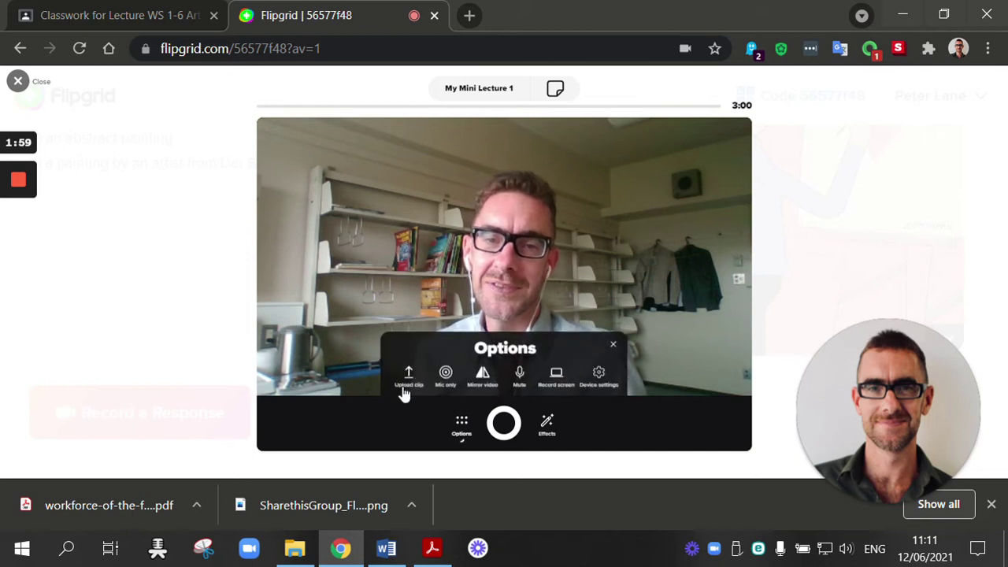
click(617, 349)
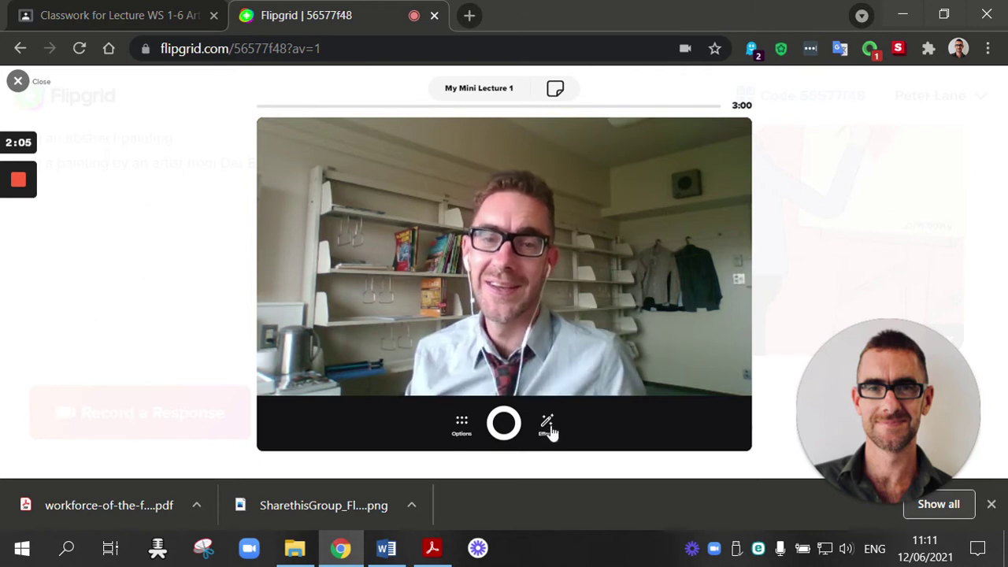
click(549, 430)
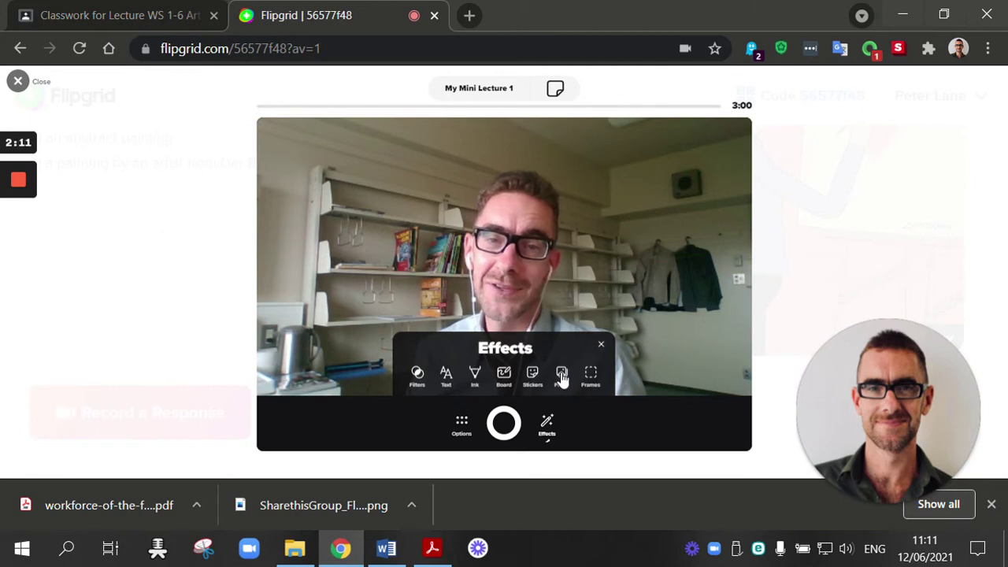
click(600, 344)
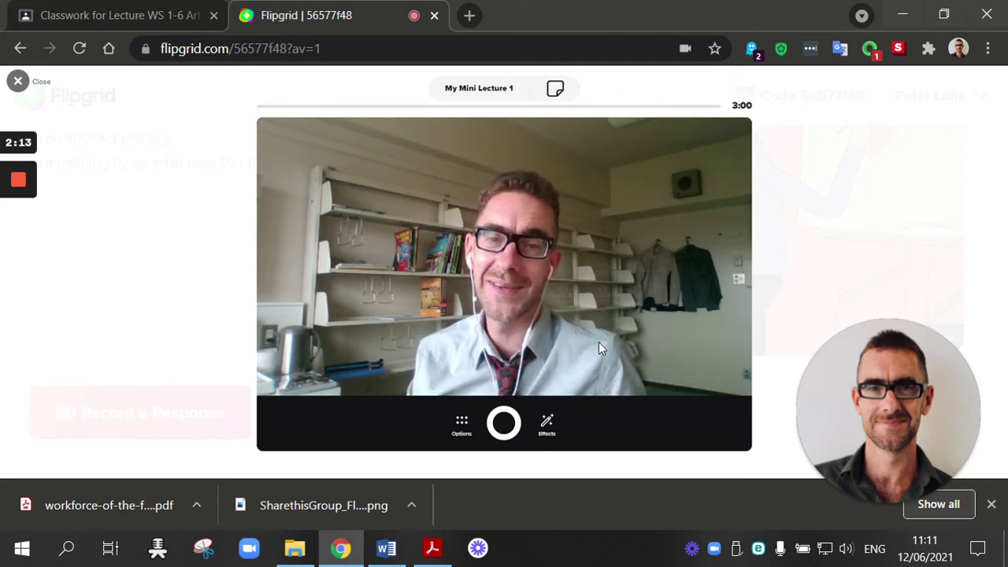
Add a sticky note for the recording with the lines "Girl with a pearl earring" and "JOhannes Vermeer 1665"
click(555, 89)
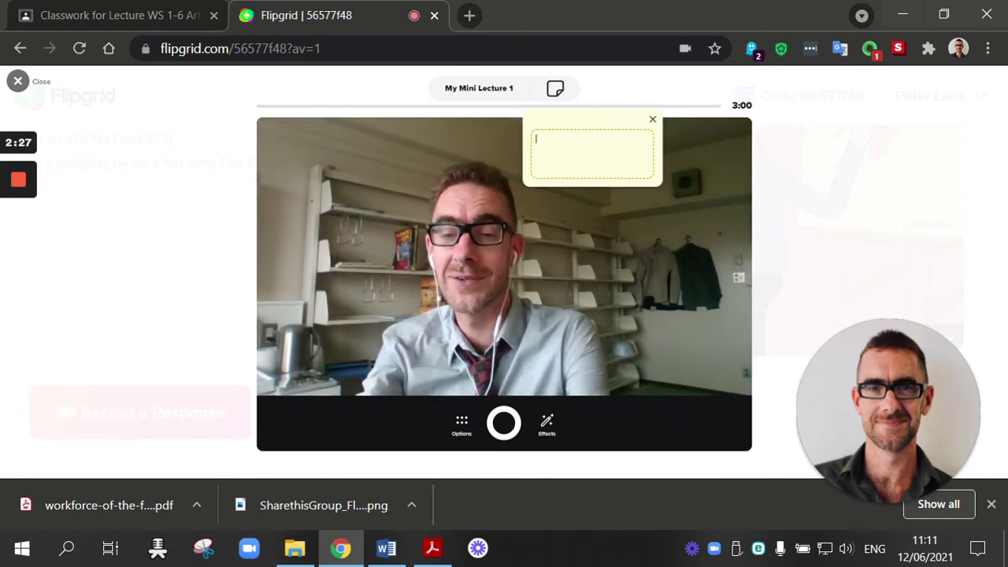
text(Girl with a pearl earring)
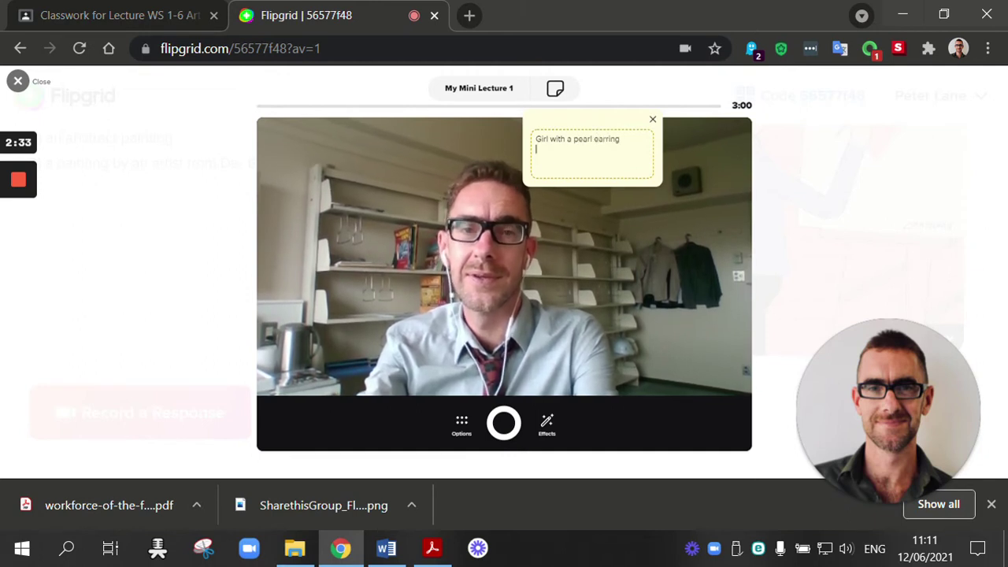
text(hannes Ver)
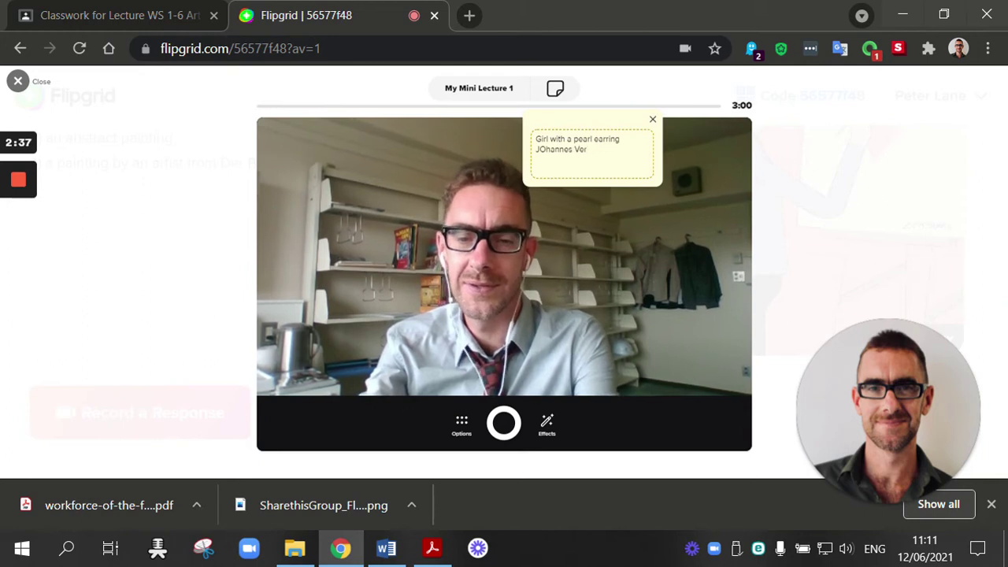
text(meer 1665 )
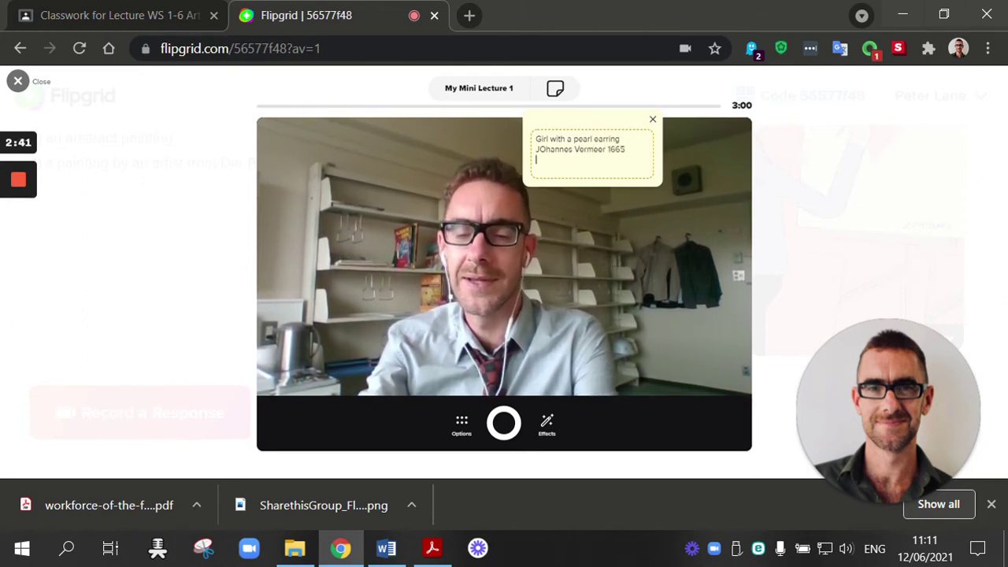
Add "Portrait" as the third line of the sticky note, correcting its capitalization, and close the note
text(PO)
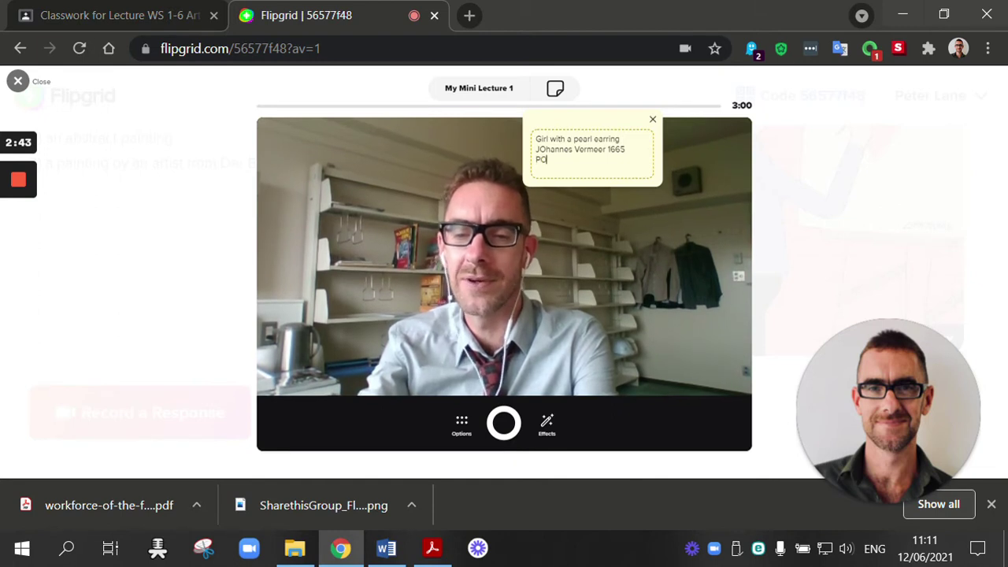
text(rtrai)
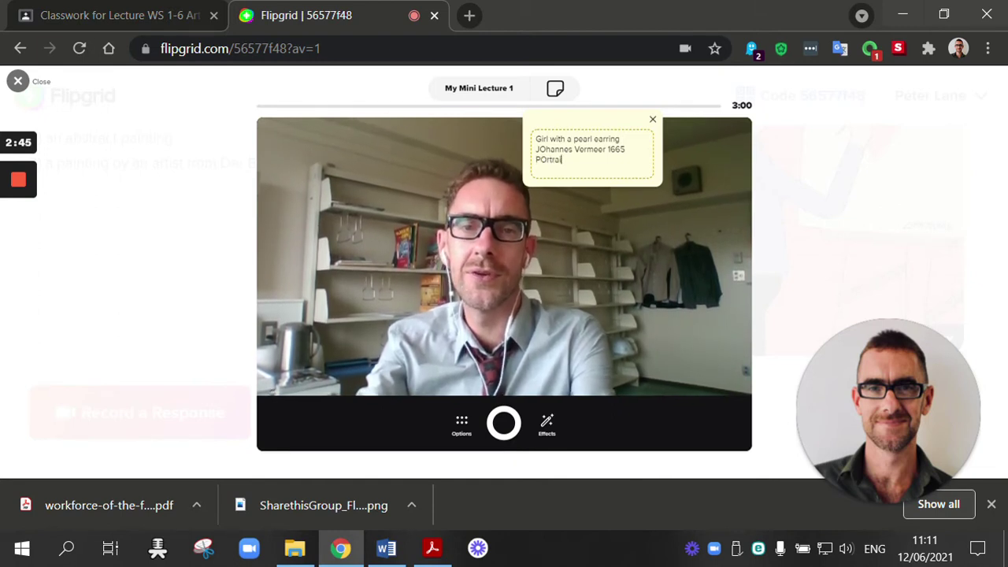
key(BackSpace)
key(BackSpace)
key(BackSpace)
key(BackSpace)
key(BackSpace)
key(BackSpace)
text(ortra)
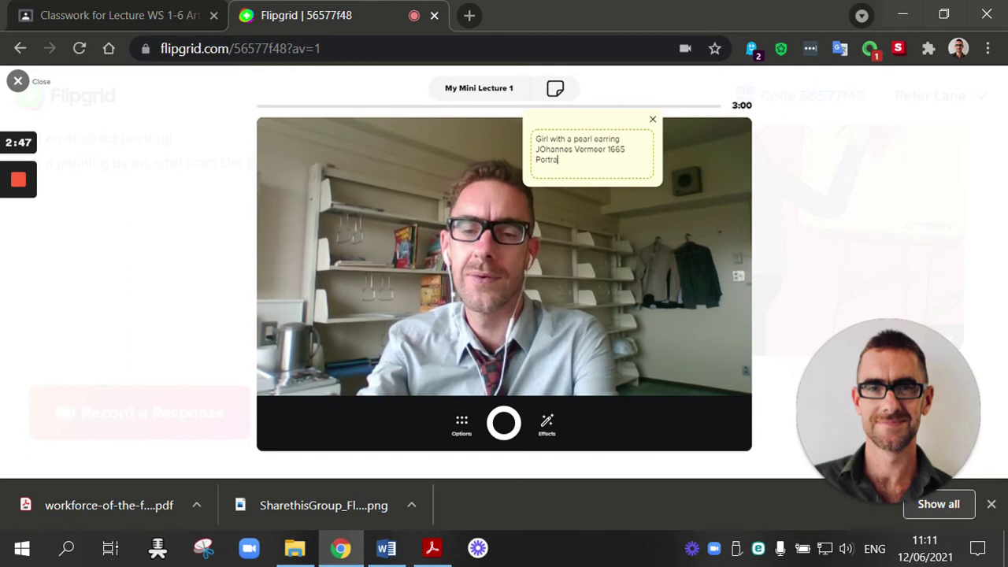
text(it)
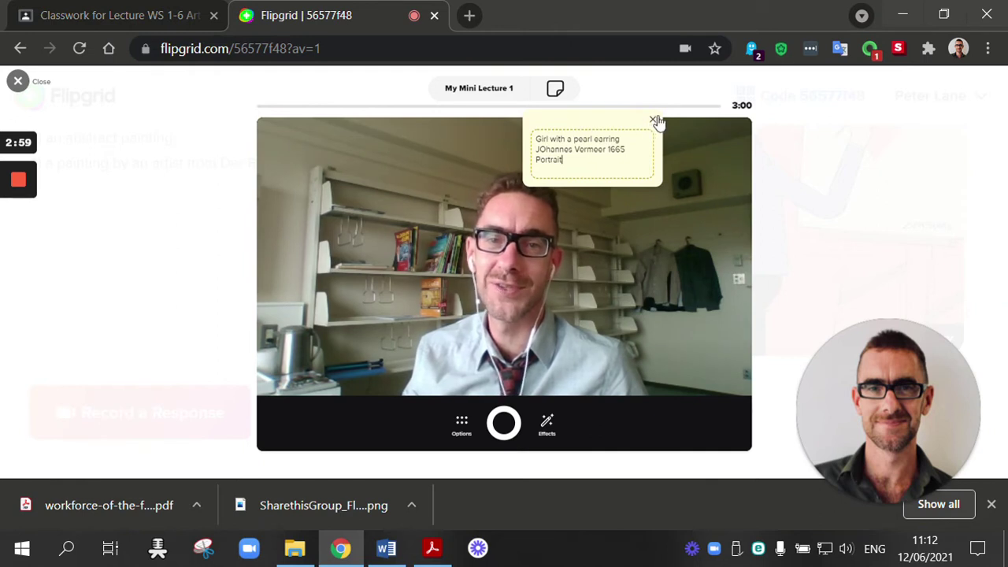
click(654, 119)
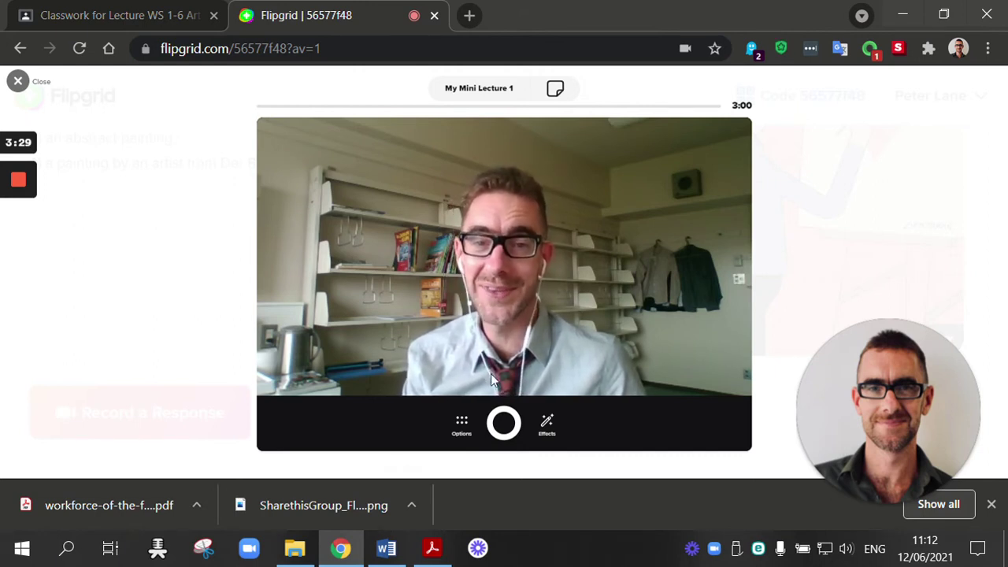
Record a first clip of about 7 seconds, proceed to the review stage and play it back from the start
click(504, 423)
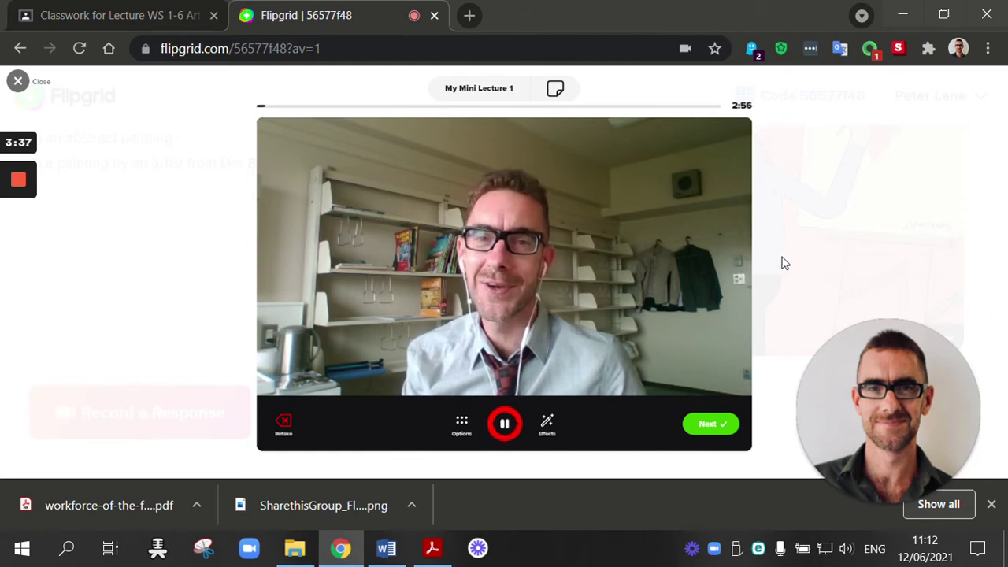
click(506, 426)
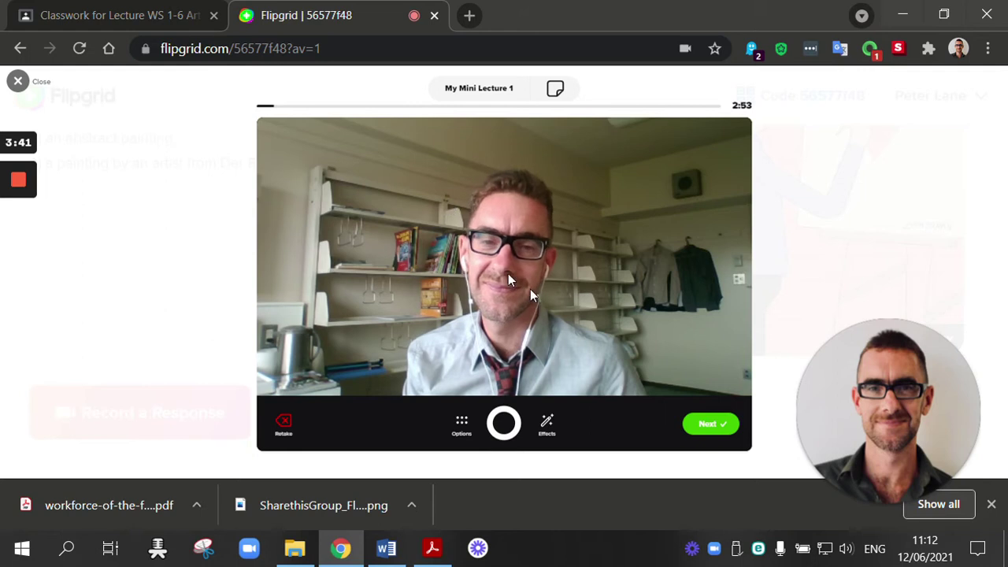
click(712, 426)
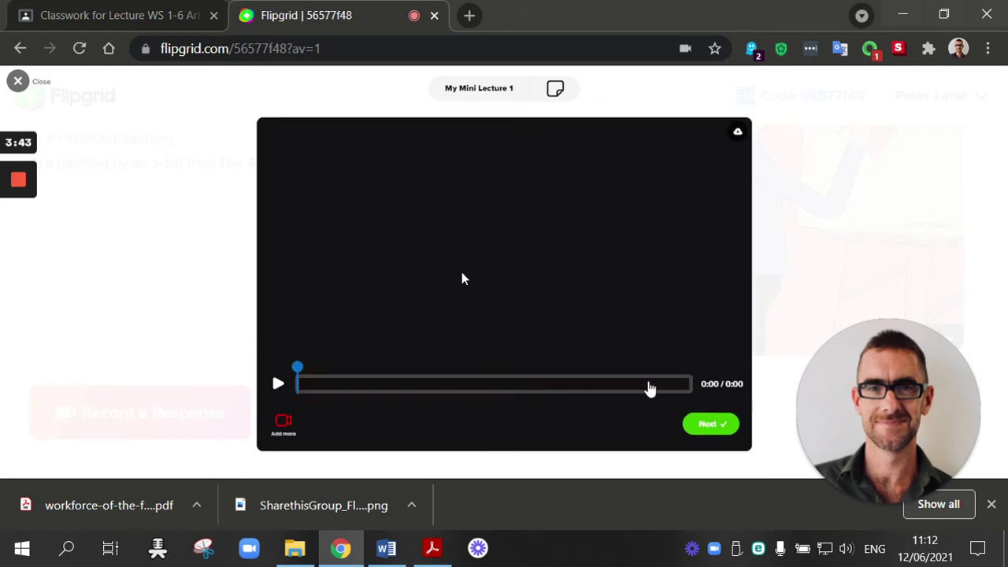
click(278, 384)
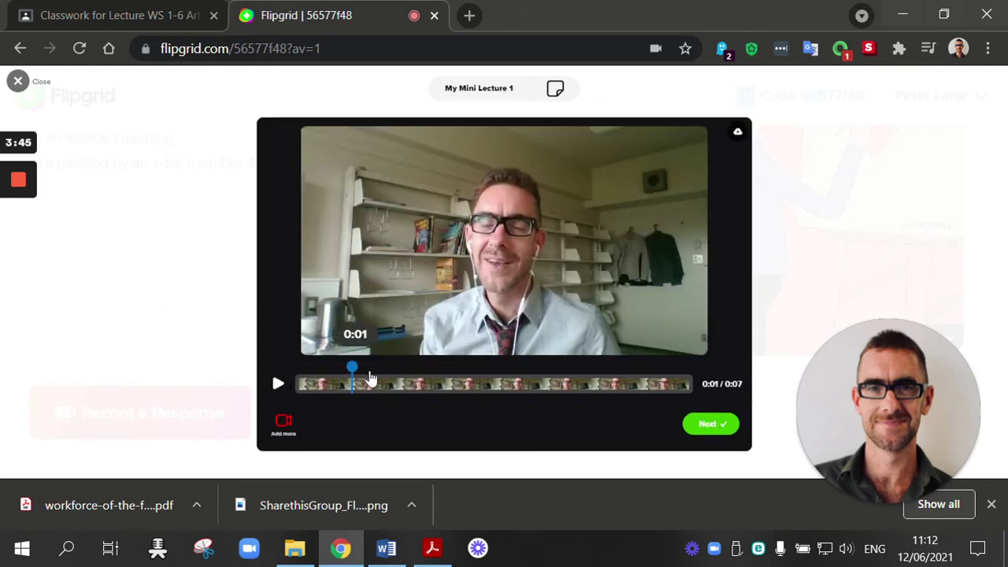
drag(354, 372, 287, 366)
click(278, 384)
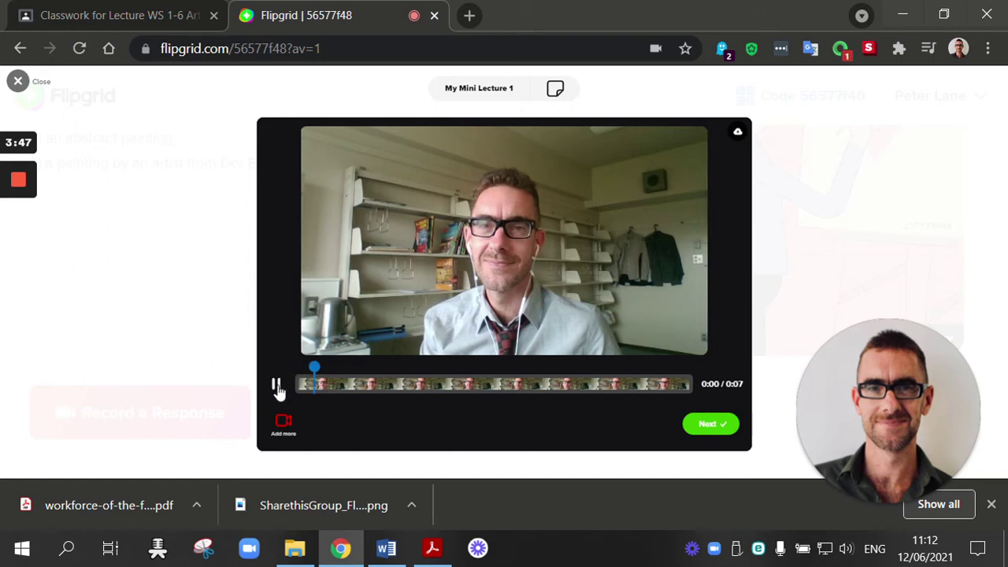
click(276, 384)
Trim the first clip to run from about 0:01 to 0:06, confirm the trim and play the result
click(312, 385)
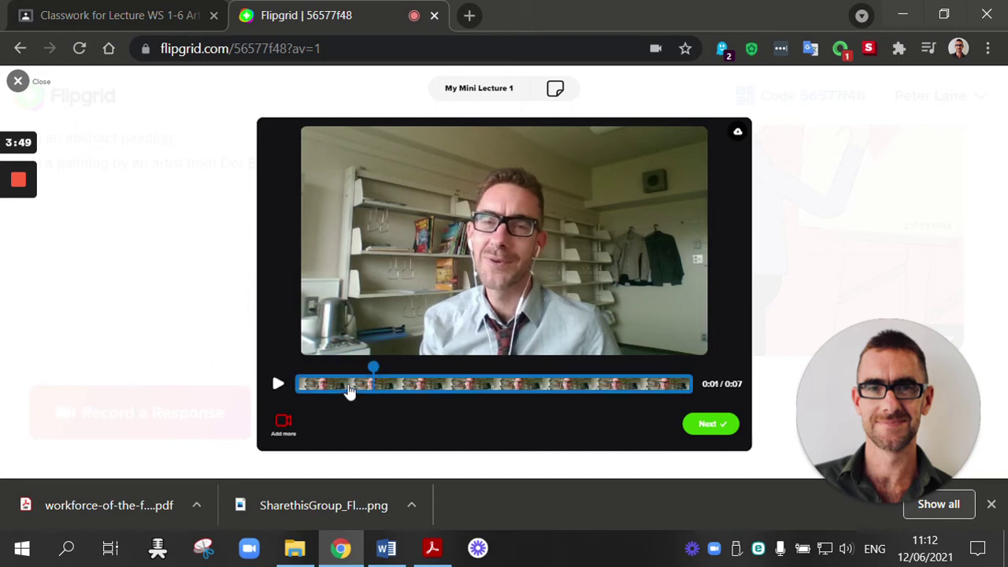
drag(300, 384, 341, 383)
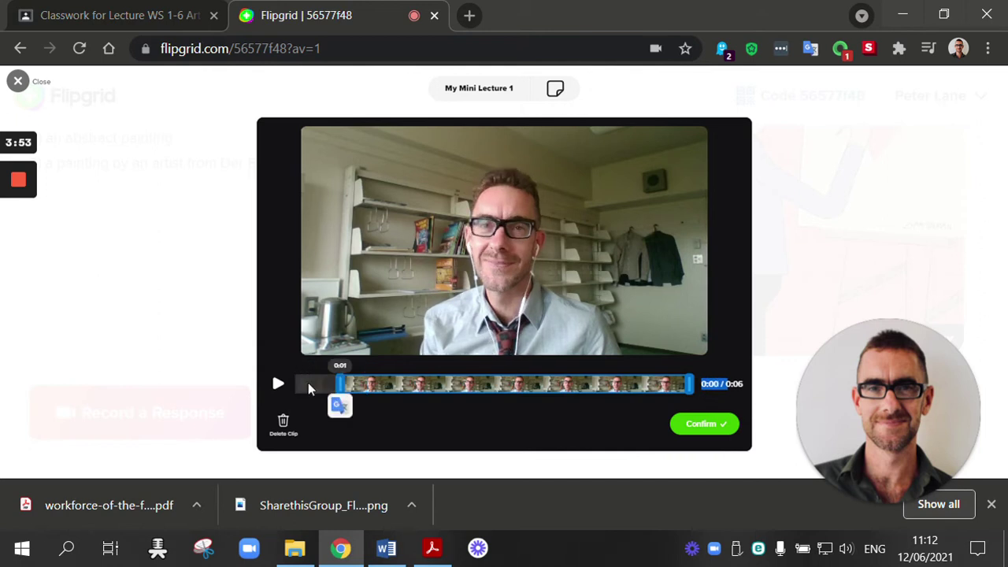
click(276, 386)
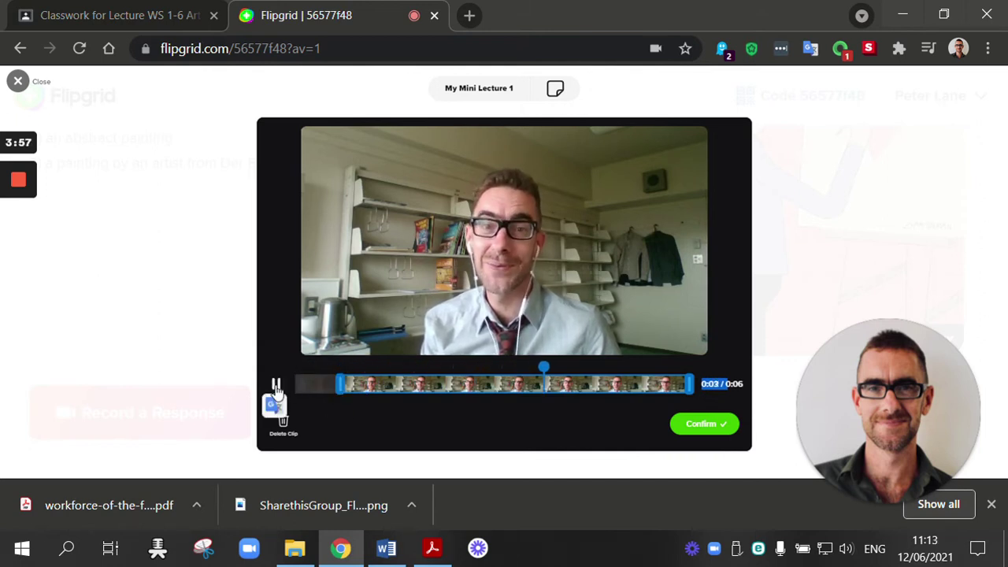
click(277, 385)
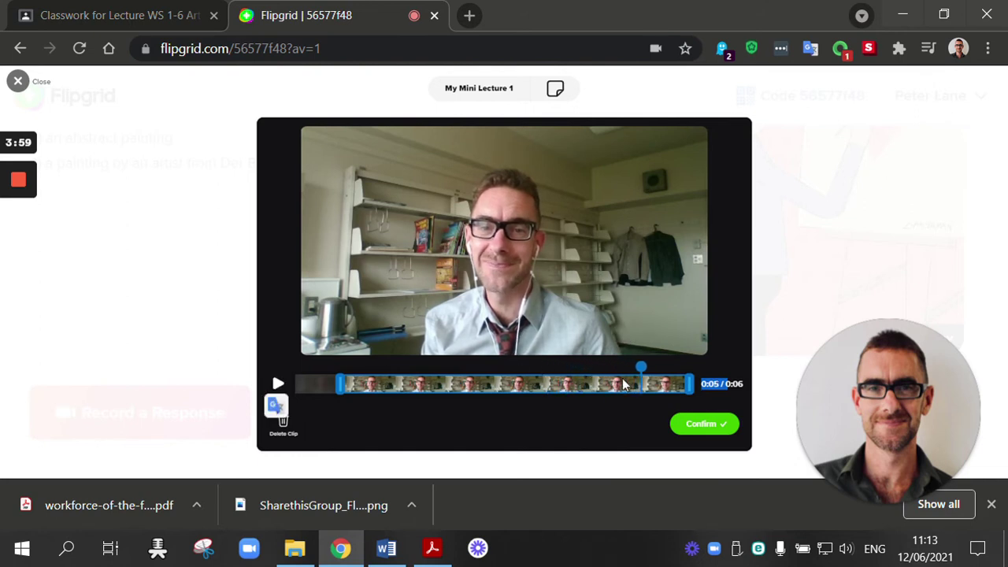
mouse_move(690, 384)
mouse_down()
mouse_move(651, 386)
mouse_move(661, 387)
mouse_up()
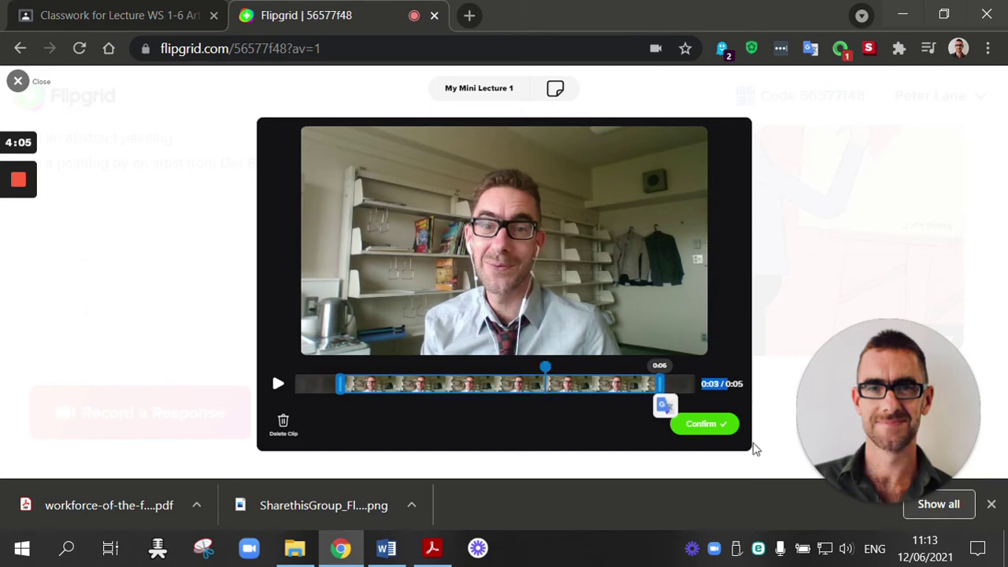
click(692, 427)
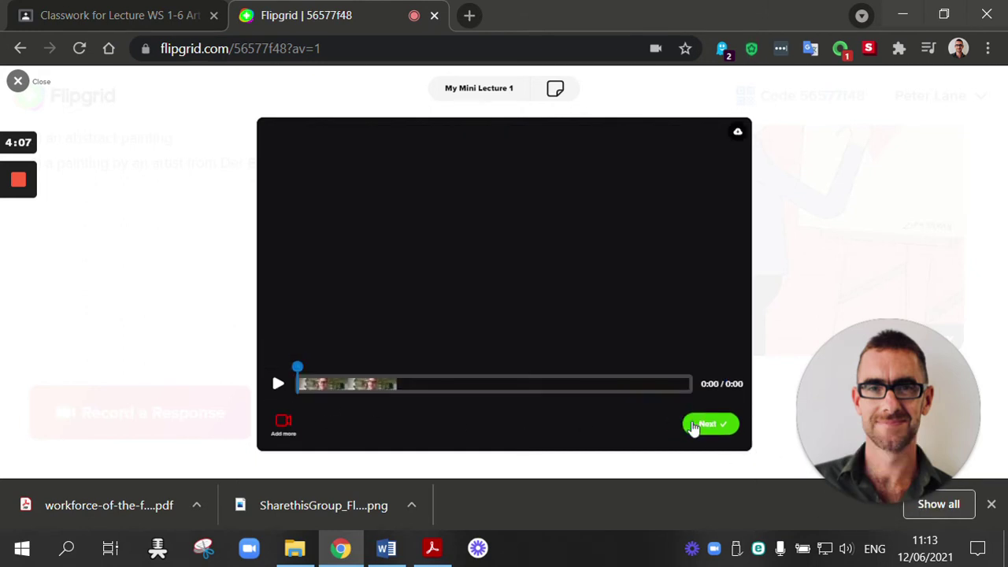
click(279, 386)
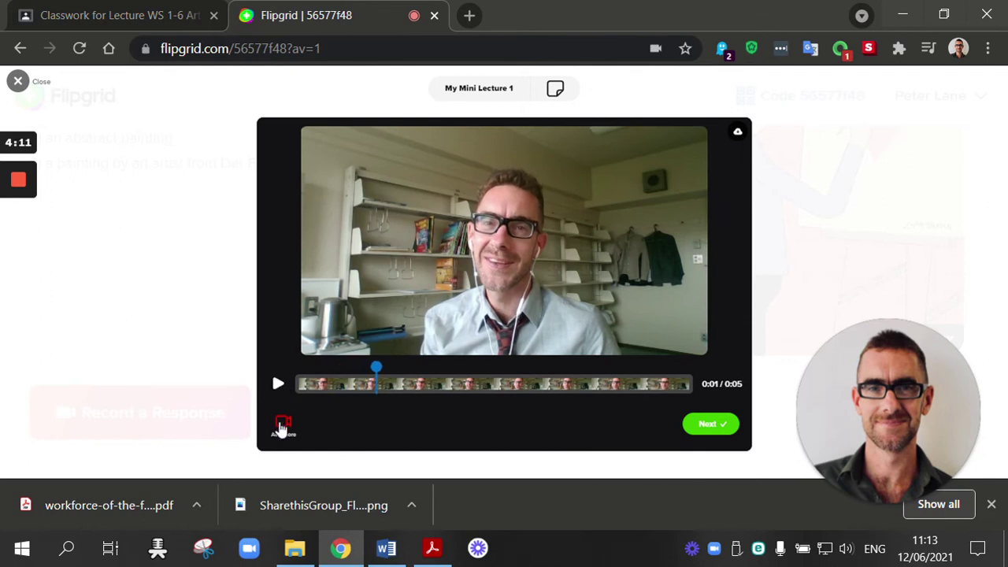
Add a second recorded clip of about 5 seconds to the response and return to the review stage
click(282, 426)
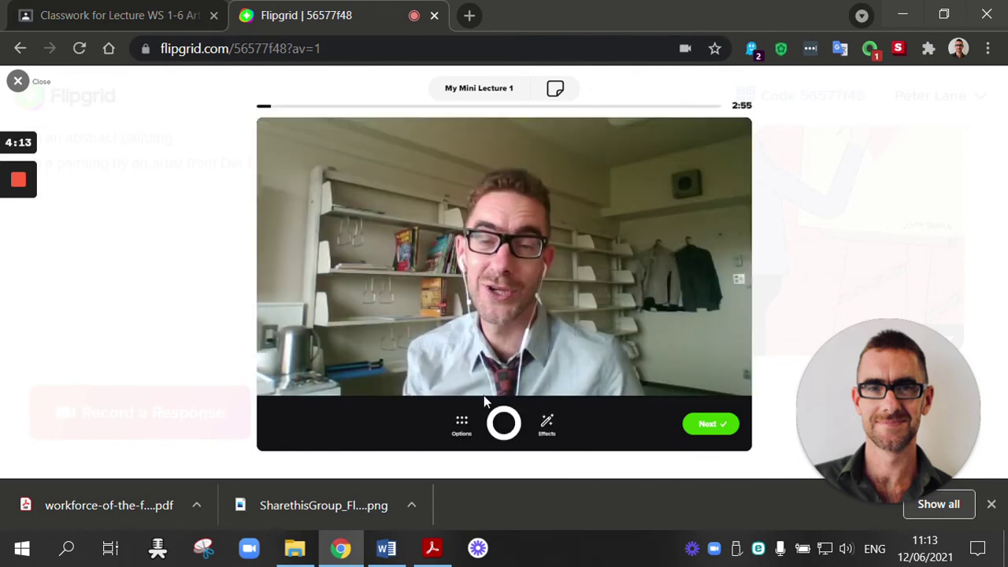
click(504, 424)
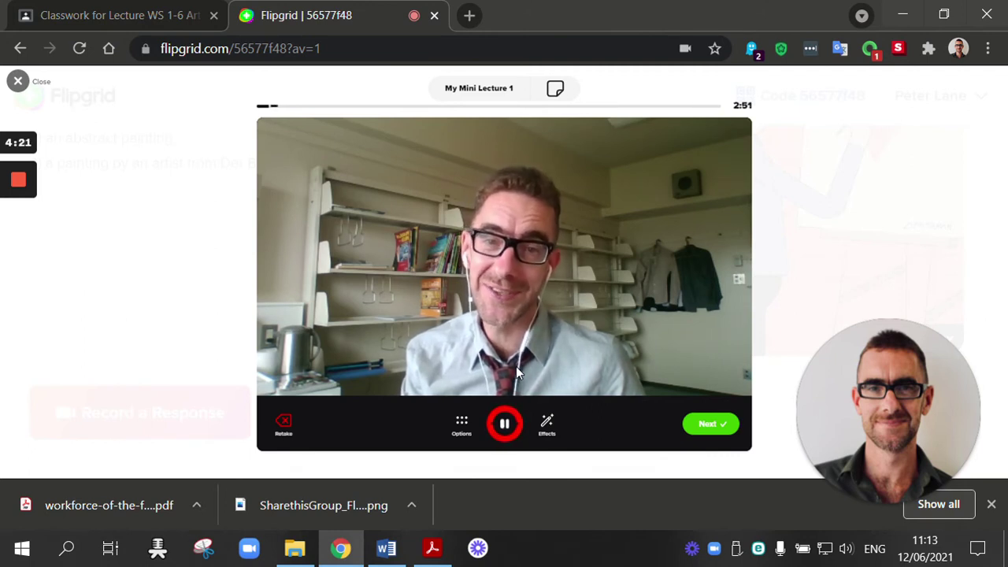
click(505, 424)
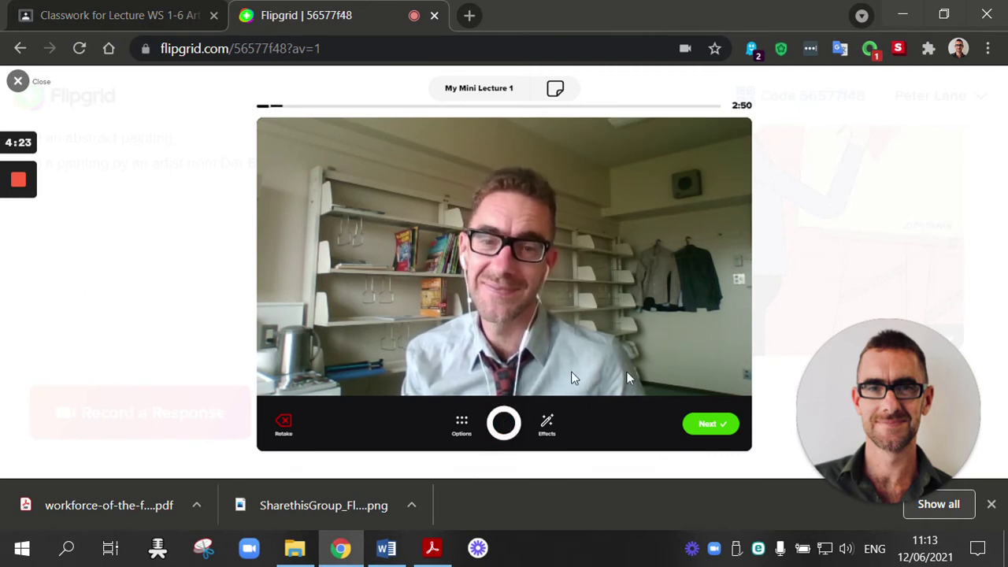
click(698, 426)
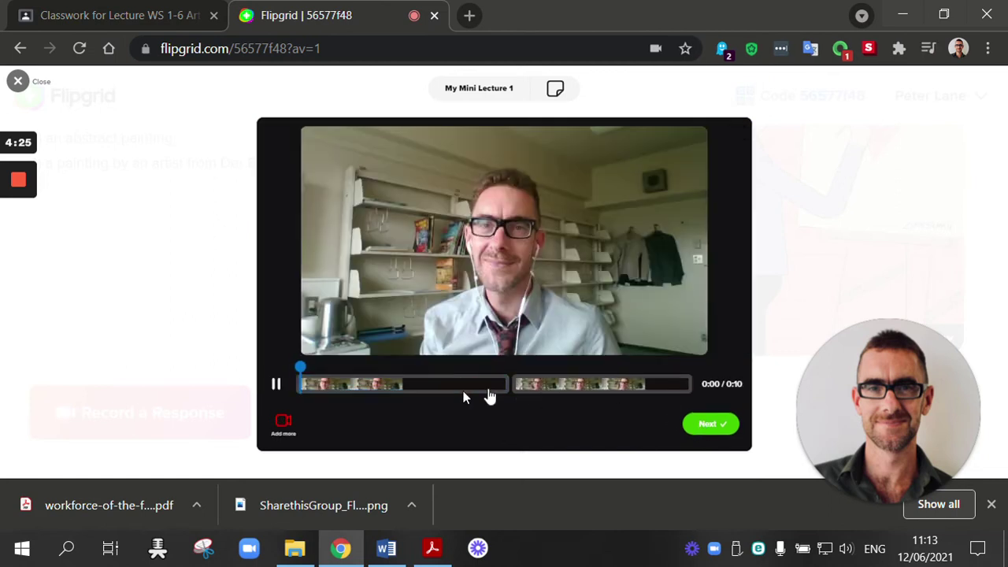
Trim the start of the second clip to leave about 4 seconds, play it back and confirm the trim
click(542, 386)
click(278, 385)
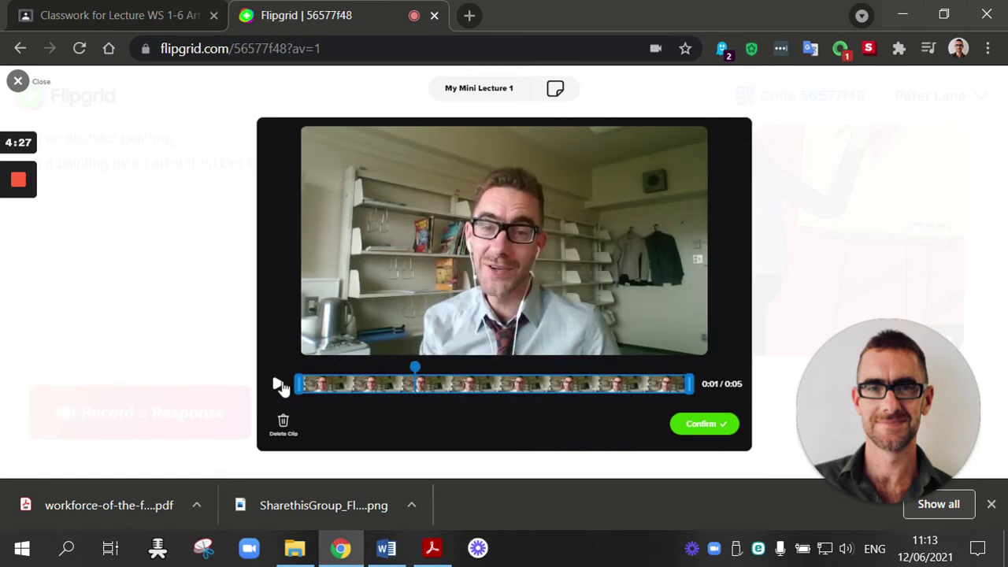
drag(299, 383, 358, 384)
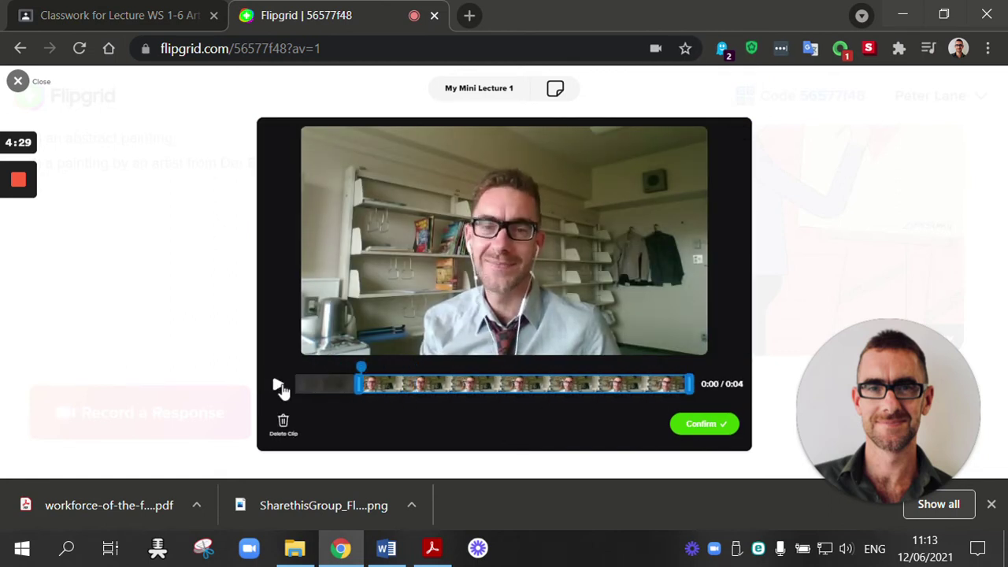
click(280, 387)
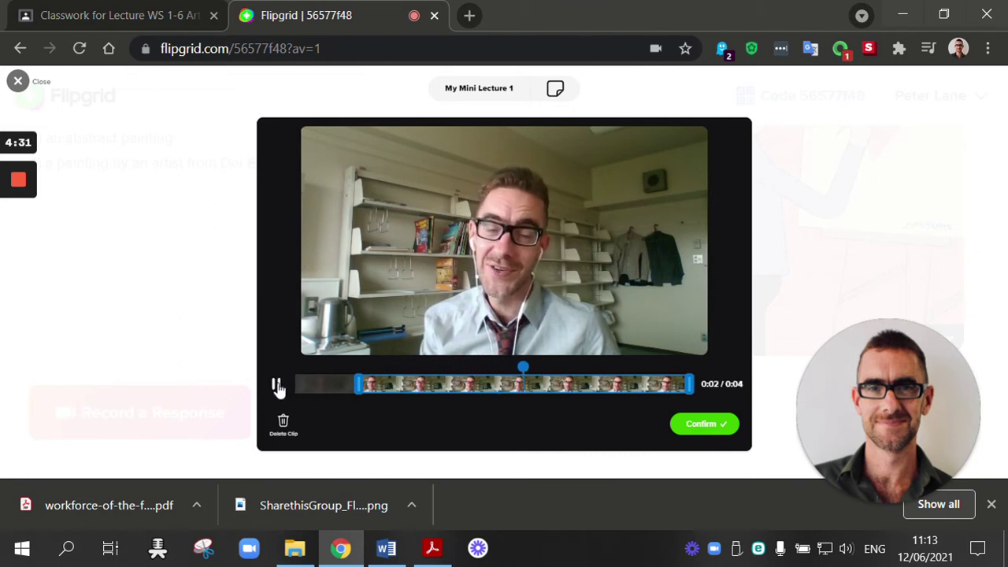
click(278, 387)
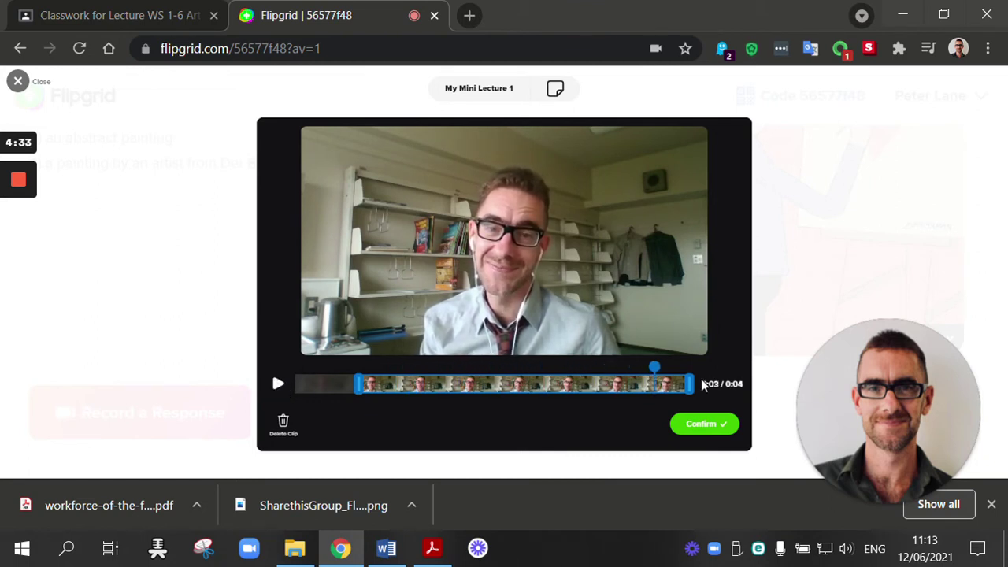
click(704, 424)
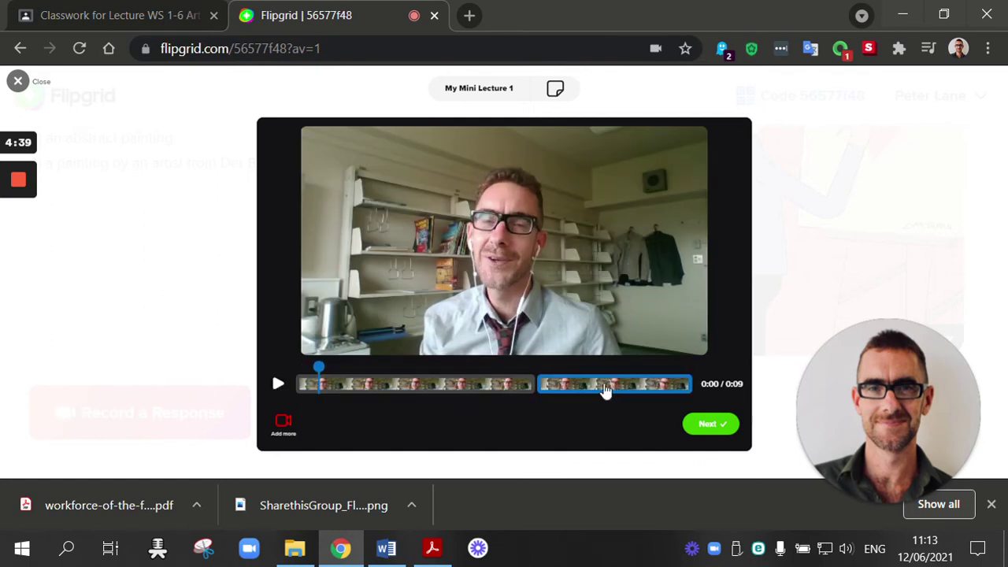
Start adding another clip and place the Girl With The Pearl Earring image from the Desktop over the camera view as a custom sticker
click(282, 425)
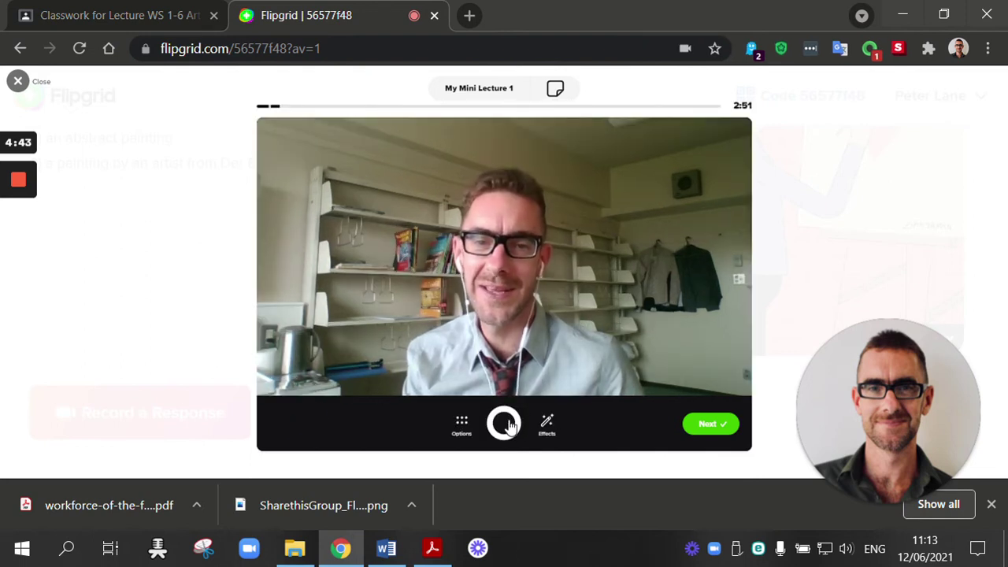
click(546, 426)
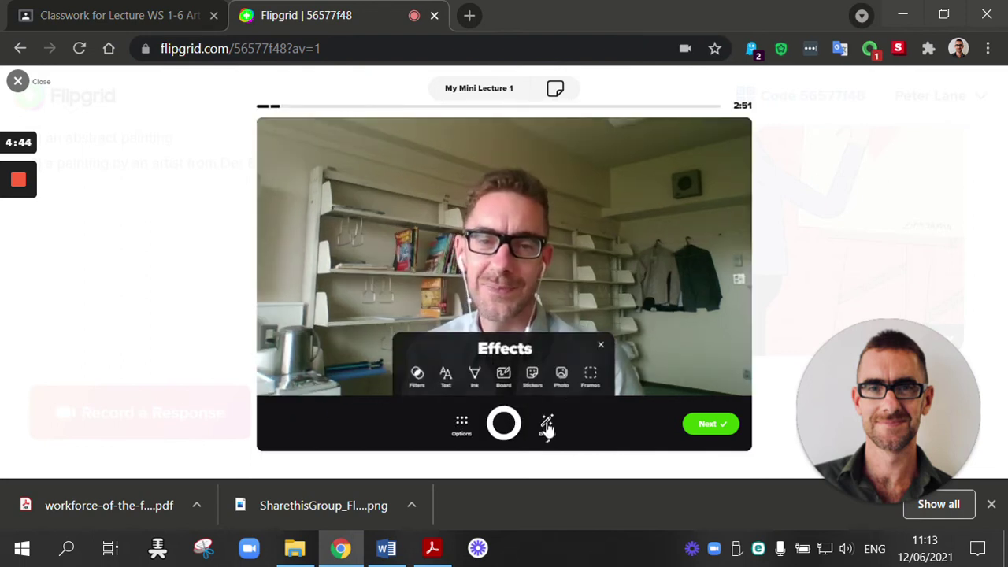
click(562, 375)
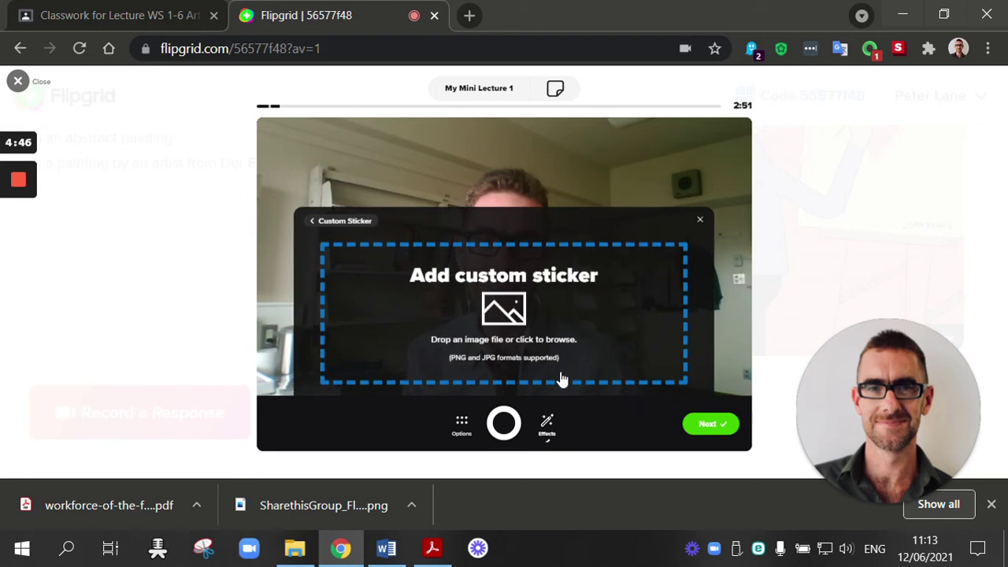
click(512, 339)
click(439, 149)
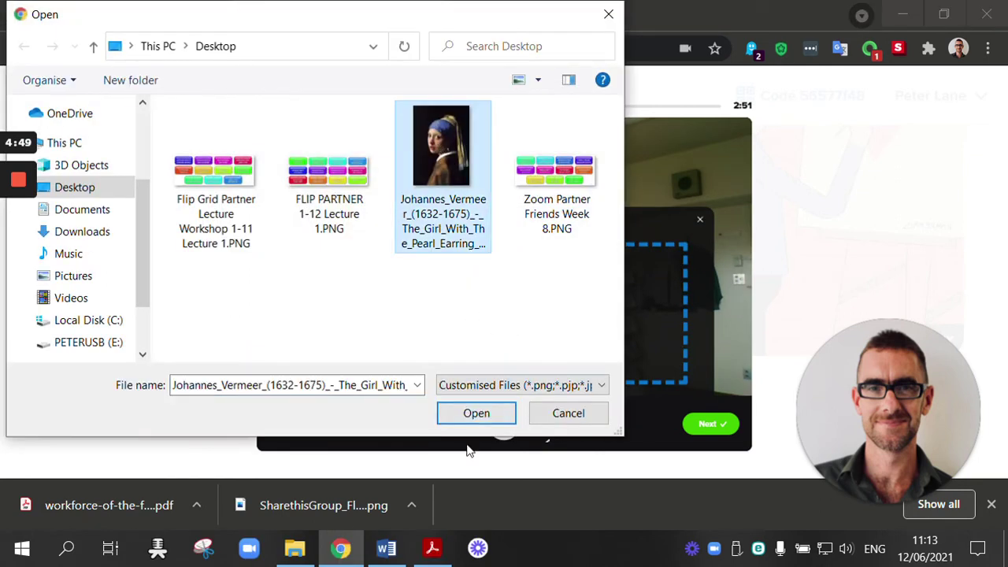
click(470, 416)
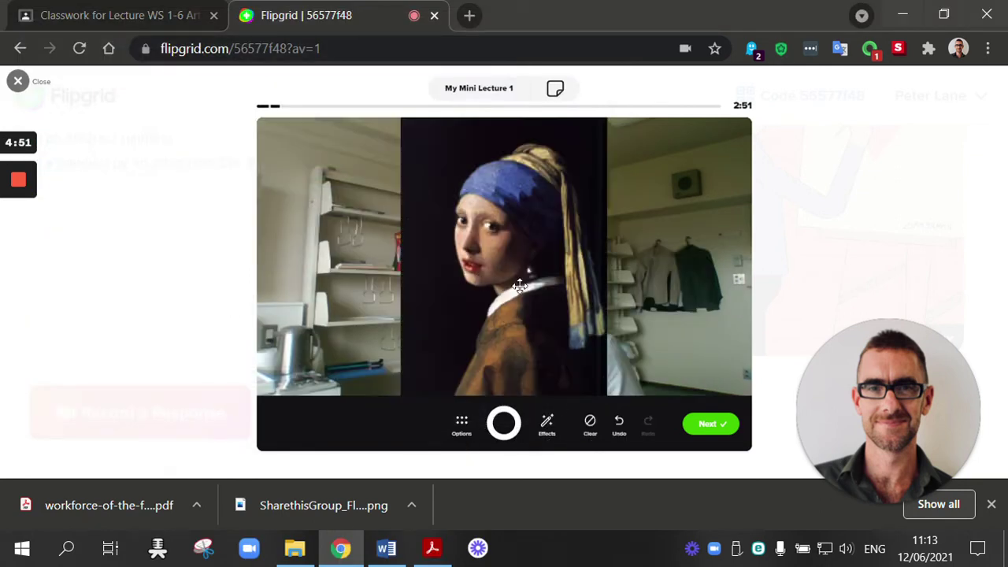
Enlarge the painting sticker until it fills the whole video frame and position it so the girl's face is in view
drag(481, 282, 625, 292)
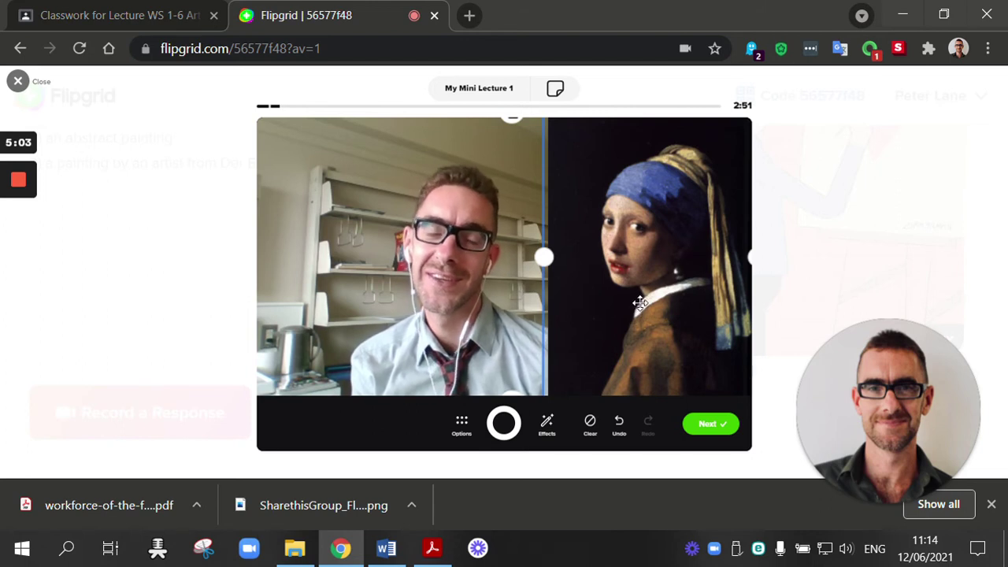
drag(669, 286, 649, 380)
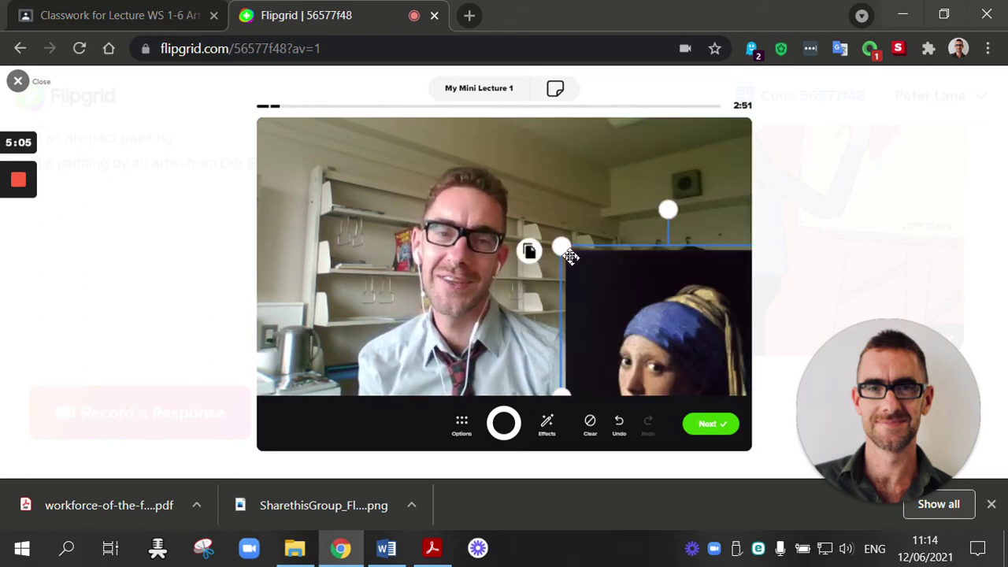
drag(561, 245, 446, 127)
drag(601, 227, 583, 345)
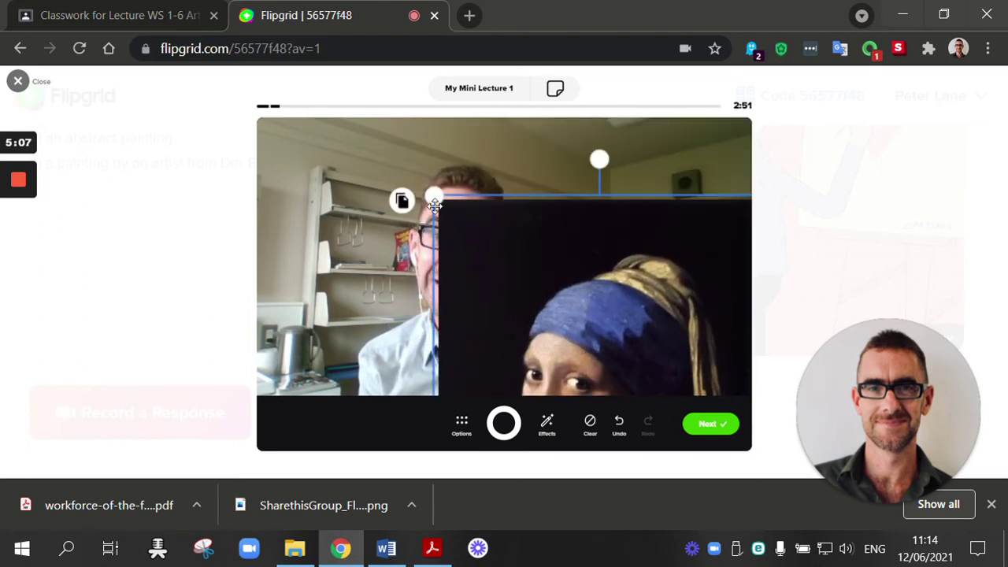
drag(439, 200, 299, 119)
drag(405, 218, 402, 268)
drag(289, 144, 241, 108)
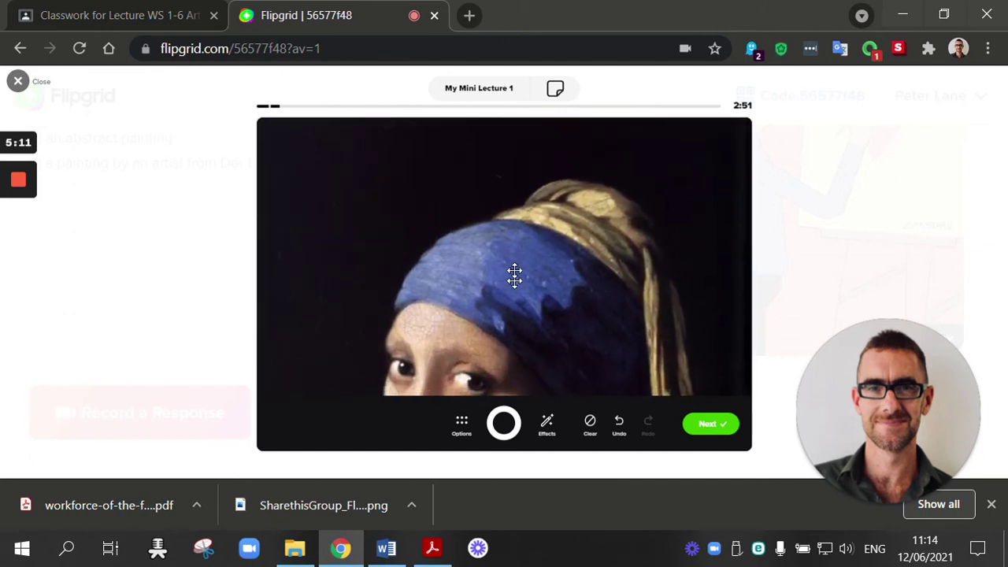
drag(513, 275, 524, 242)
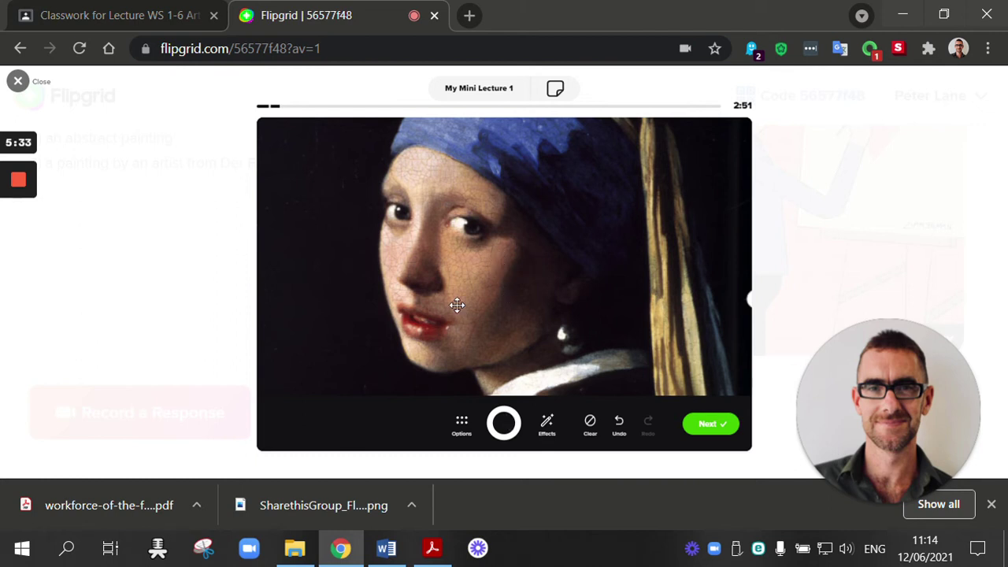
Slide the painting aside and back over the full frame, record a clip of about 50 seconds with it and proceed to review
mouse_move(457, 305)
mouse_down()
mouse_move(724, 304)
mouse_move(806, 338)
mouse_up()
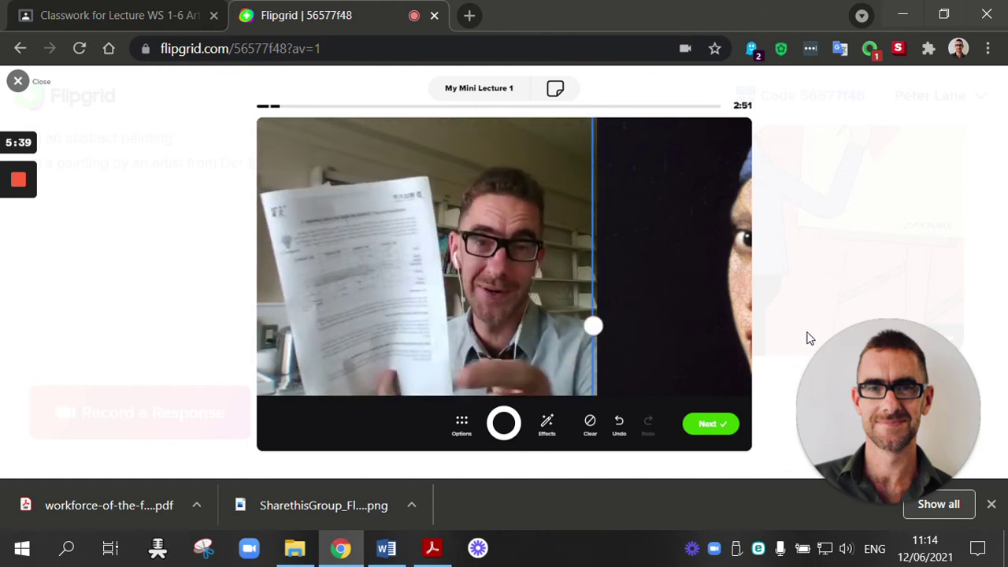
mouse_move(628, 218)
mouse_down()
mouse_move(296, 207)
mouse_move(308, 206)
mouse_up()
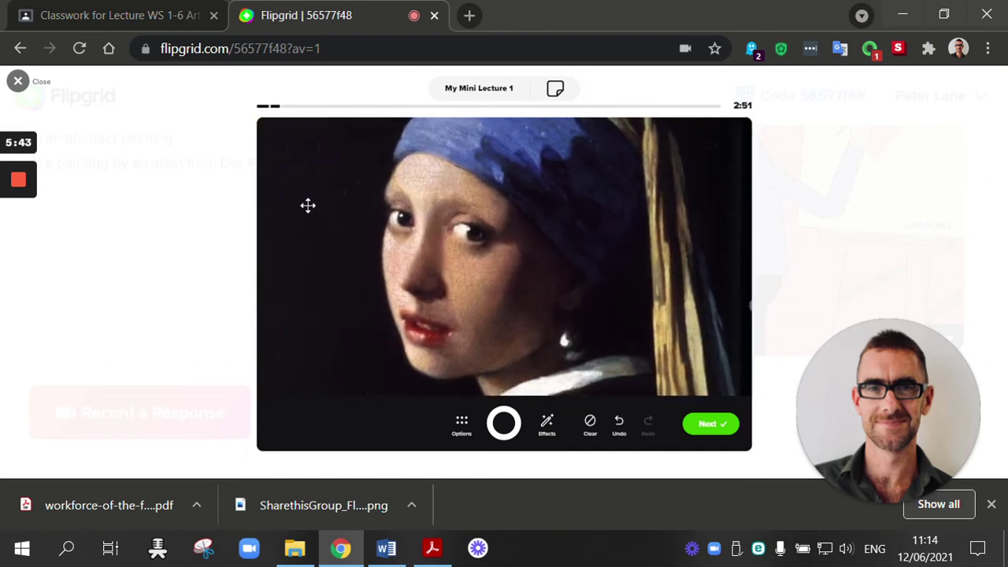
click(502, 425)
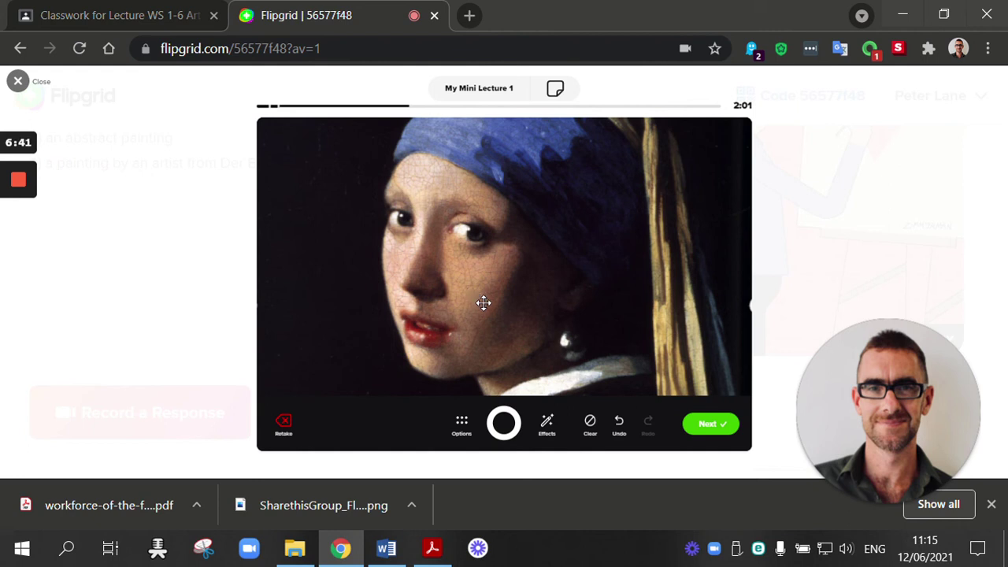
click(725, 430)
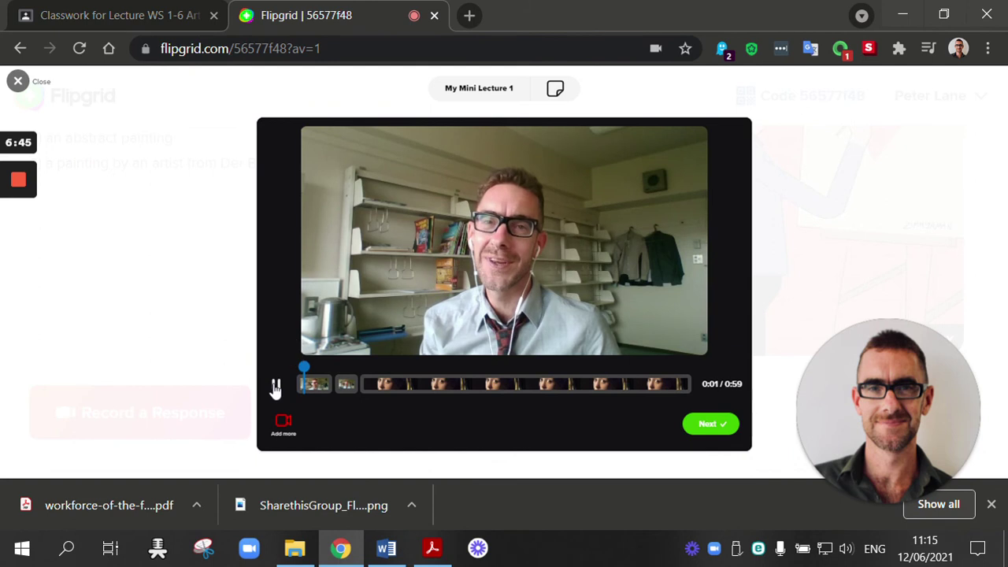
Move the short second clip to the end of the timeline, play part of the reordered video and proceed to the submission stage
drag(345, 385, 682, 394)
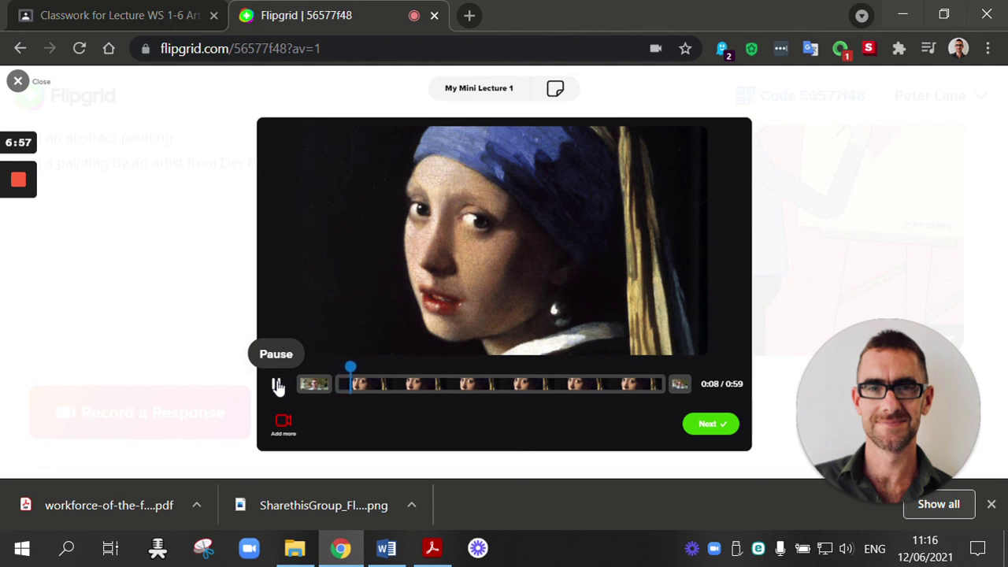
click(278, 386)
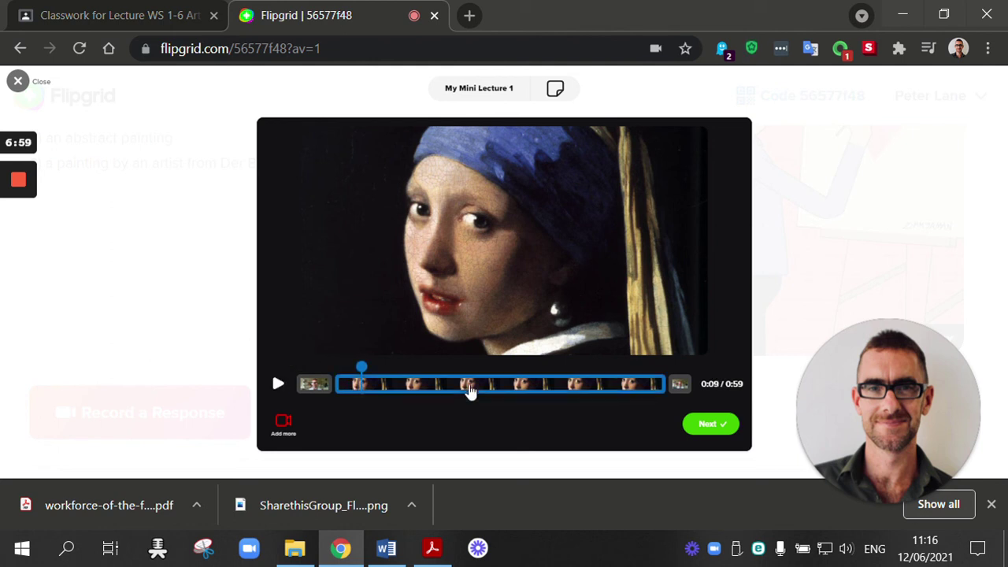
click(712, 425)
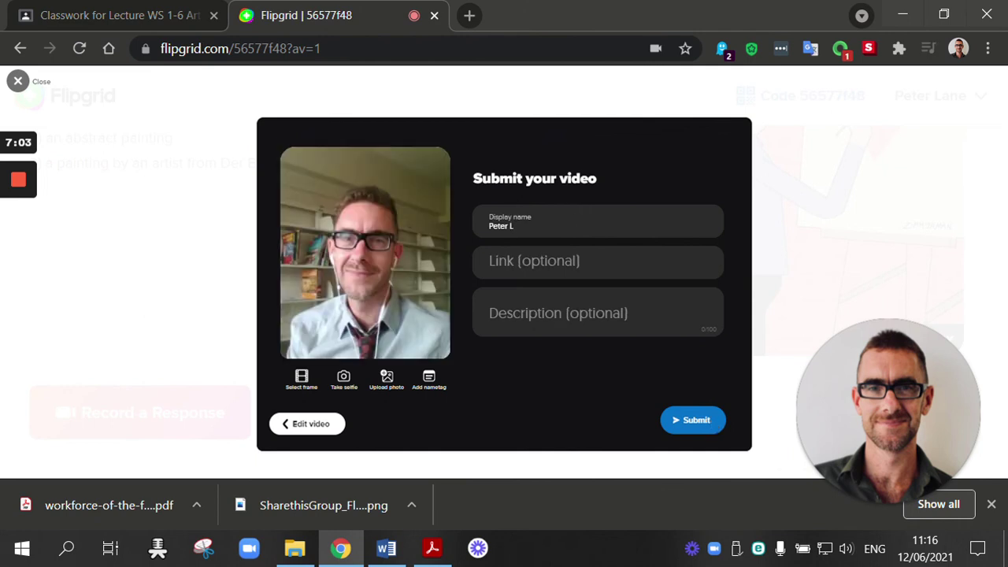
Complete the display name with the full surname and try the cover selfie camera, cancelling without taking a photo
text(ane)
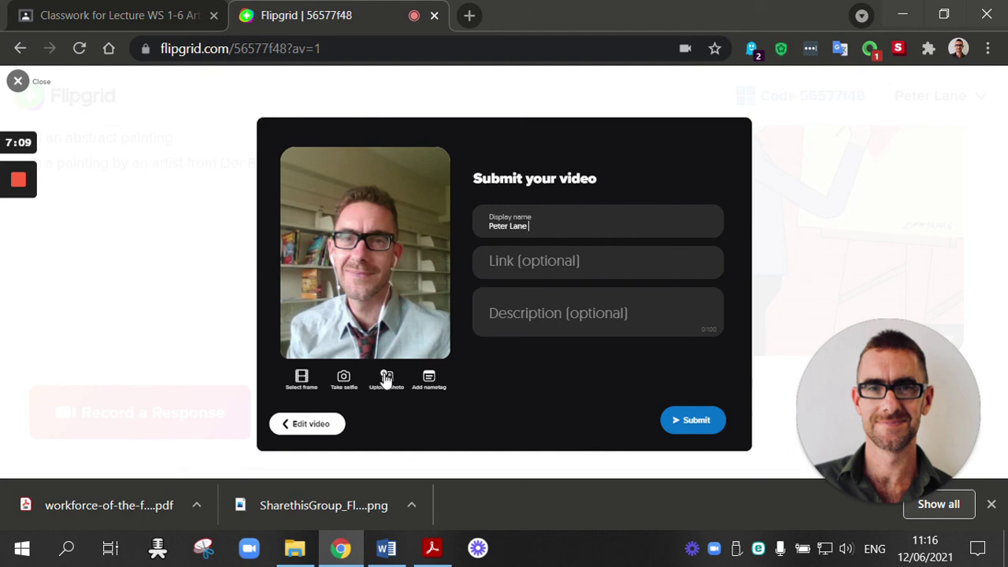
click(343, 379)
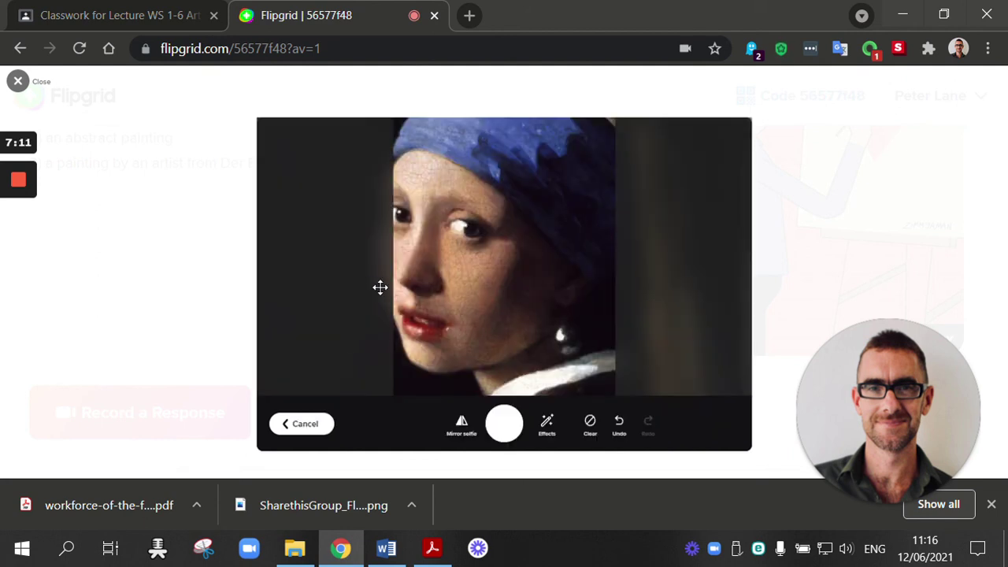
click(297, 424)
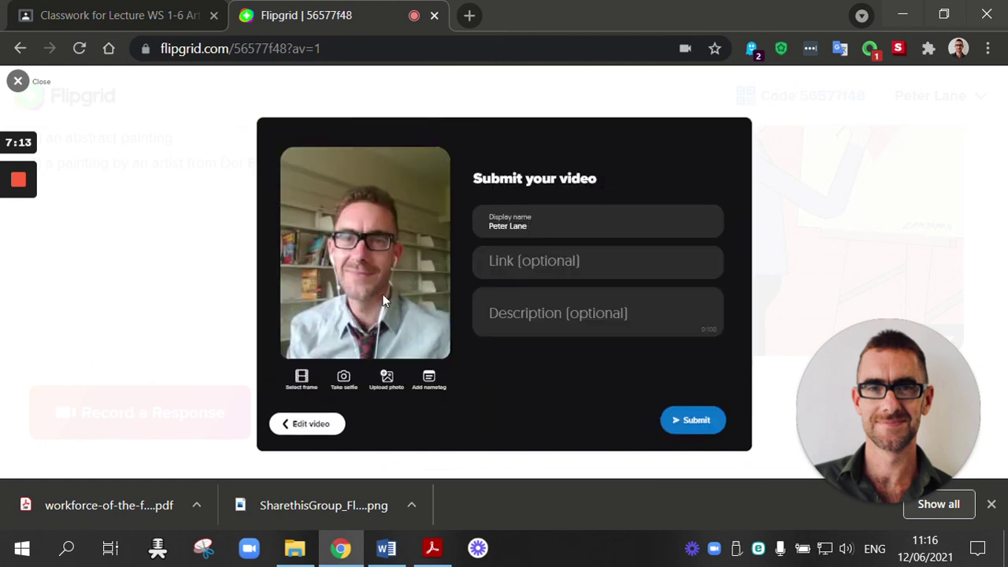
Take a cover selfie without the painting overlay, confirm it and submit the video response
click(343, 378)
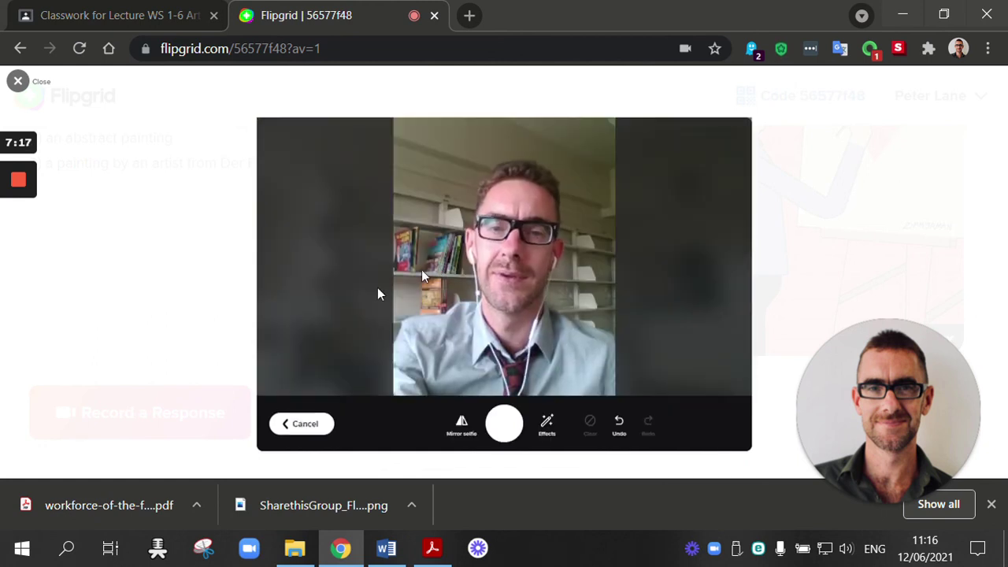
click(504, 424)
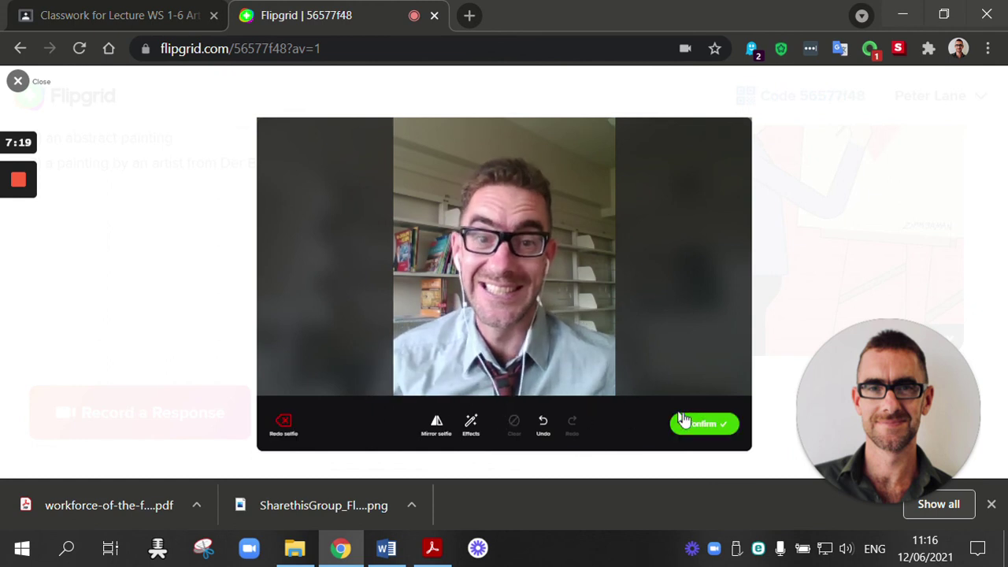
click(693, 423)
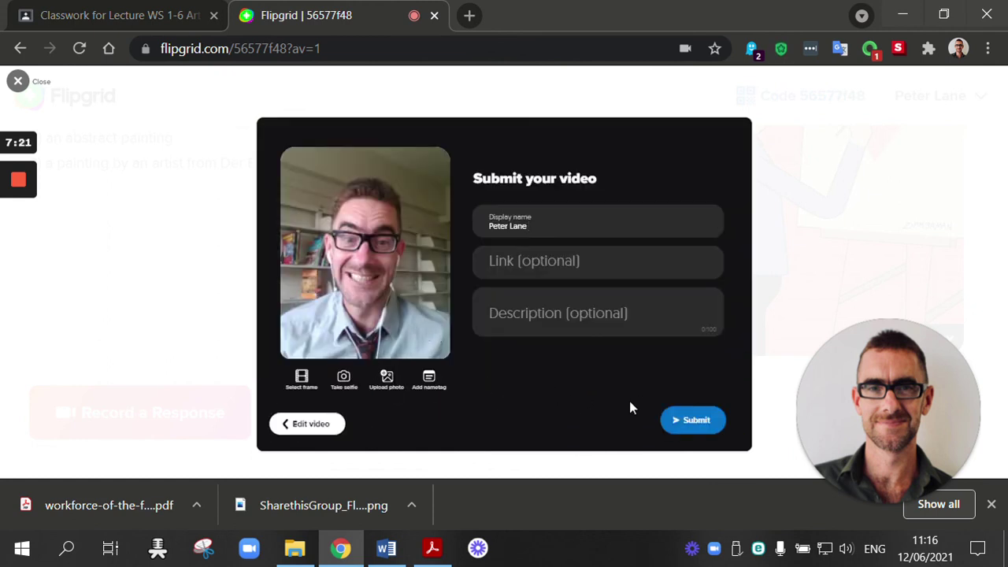
click(692, 421)
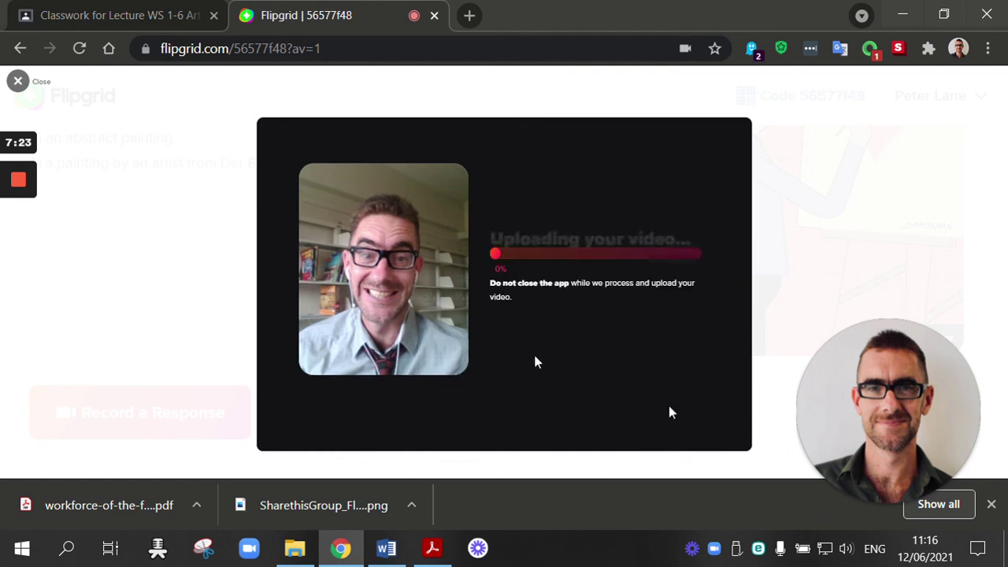